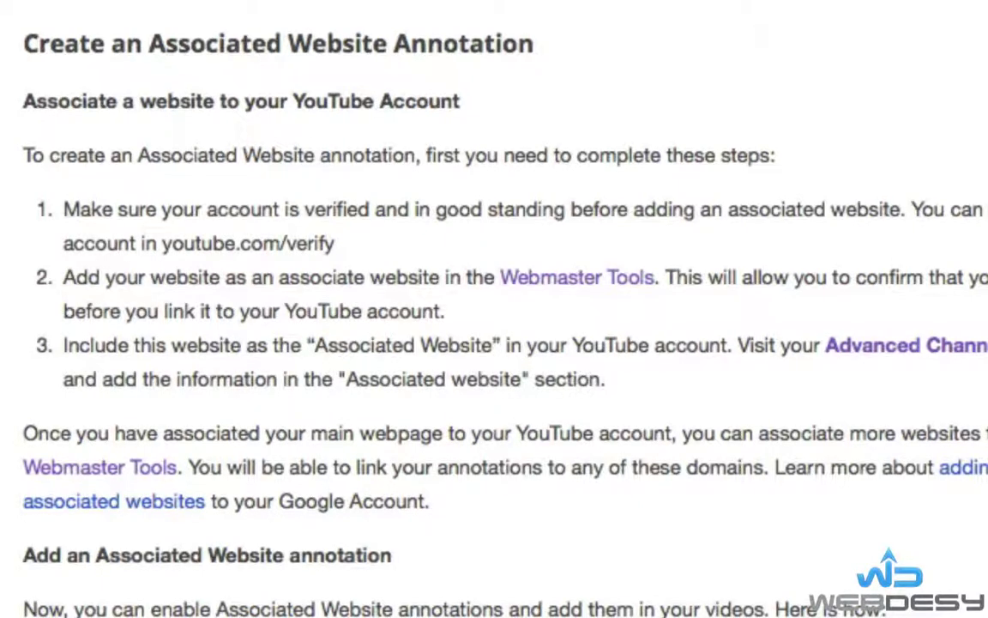
{"action": "left_click_drag", "start_coordinate": [336, 245], "coordinate": [137, 242]}
{"action": "left_click", "coordinate": [57, 213]}
{"action": "triple_click", "coordinate": [62, 212]}
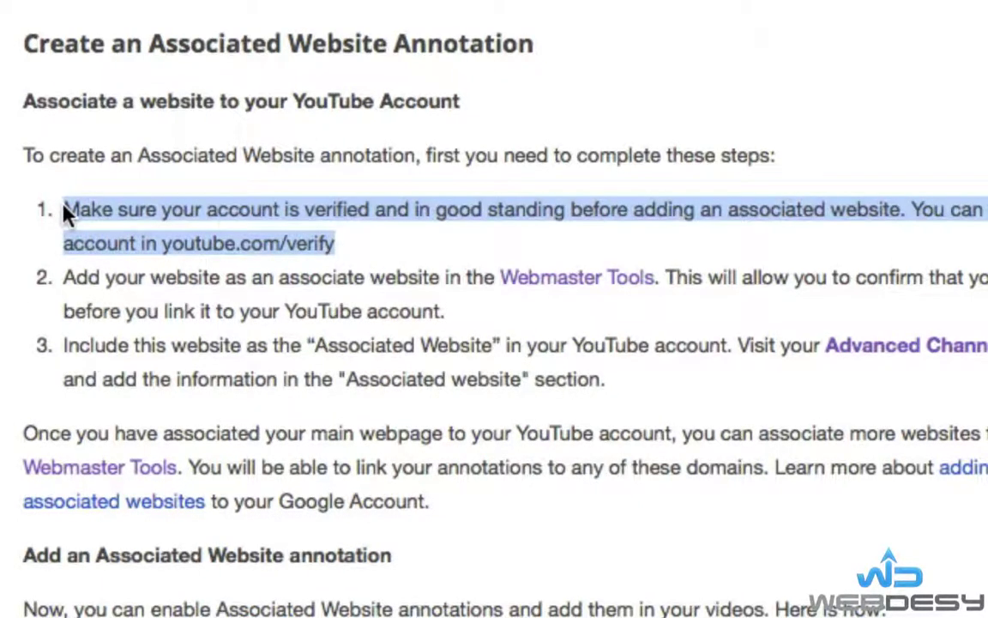
{"action": "left_click", "coordinate": [549, 328]}
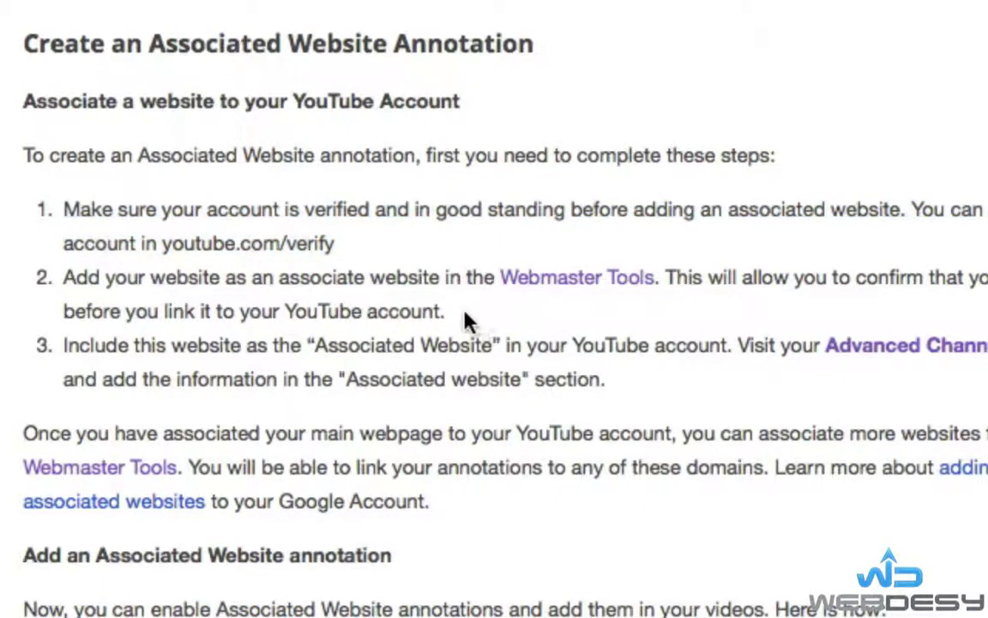
{"action": "left_click_drag", "start_coordinate": [468, 319], "coordinate": [29, 281]}
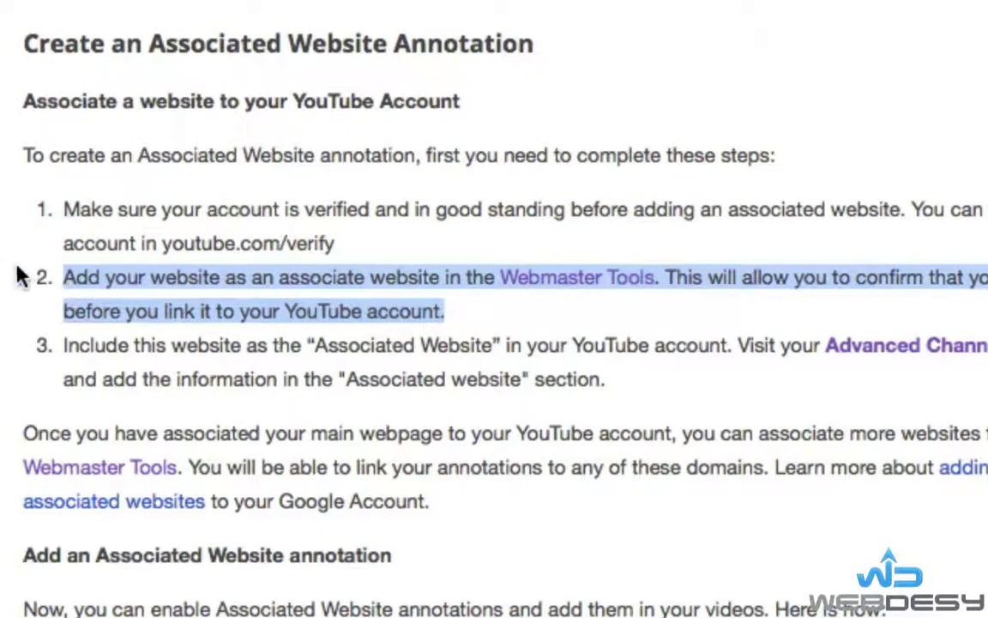
{"action": "left_click", "coordinate": [7, 283]}
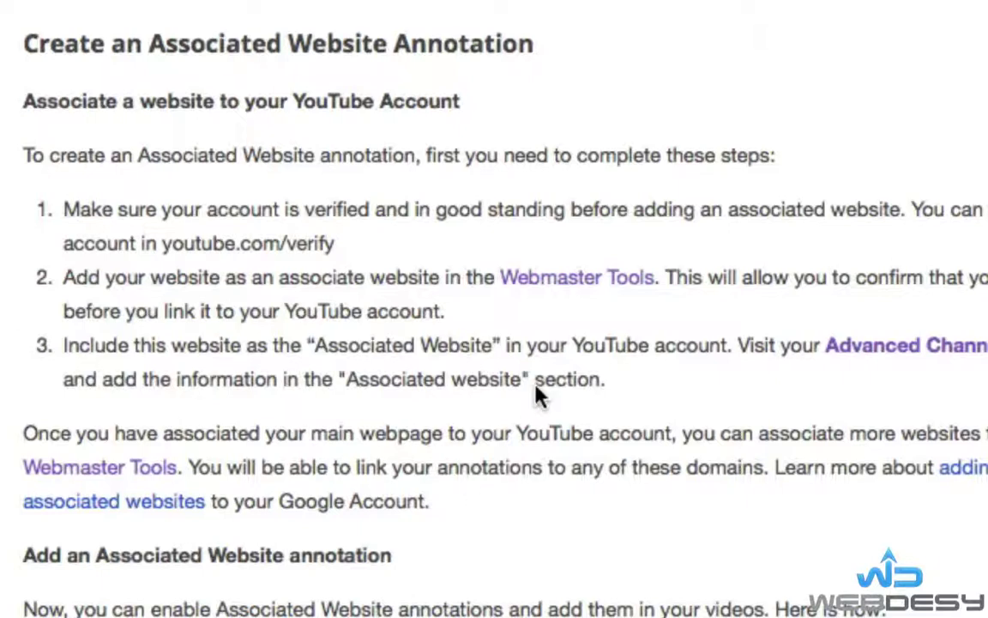
{"action": "left_click_drag", "start_coordinate": [619, 386], "coordinate": [128, 364]}
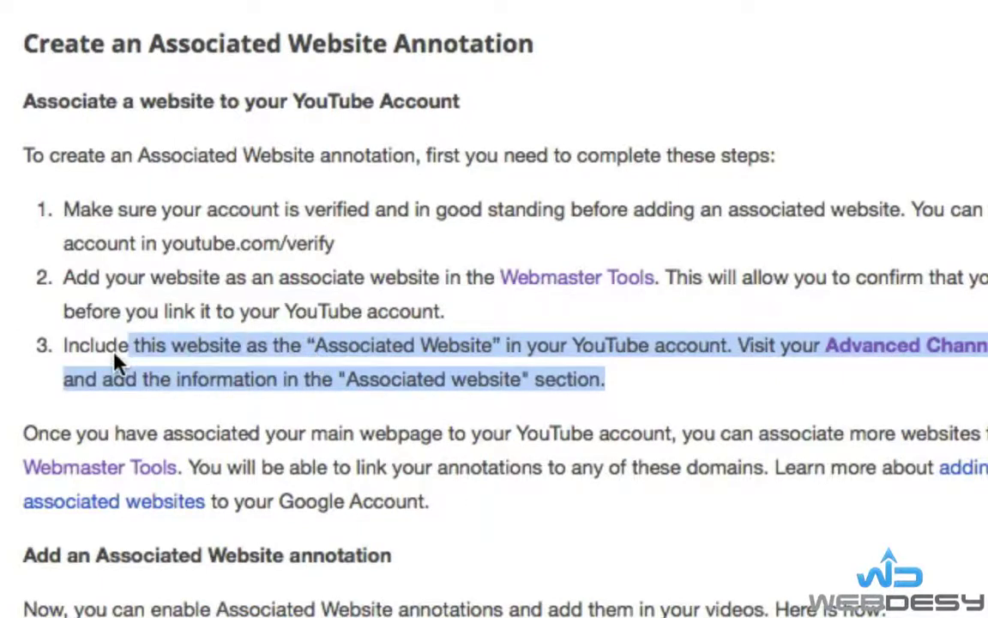
{"action": "left_click", "coordinate": [57, 364]}
{"action": "triple_click", "coordinate": [69, 353]}
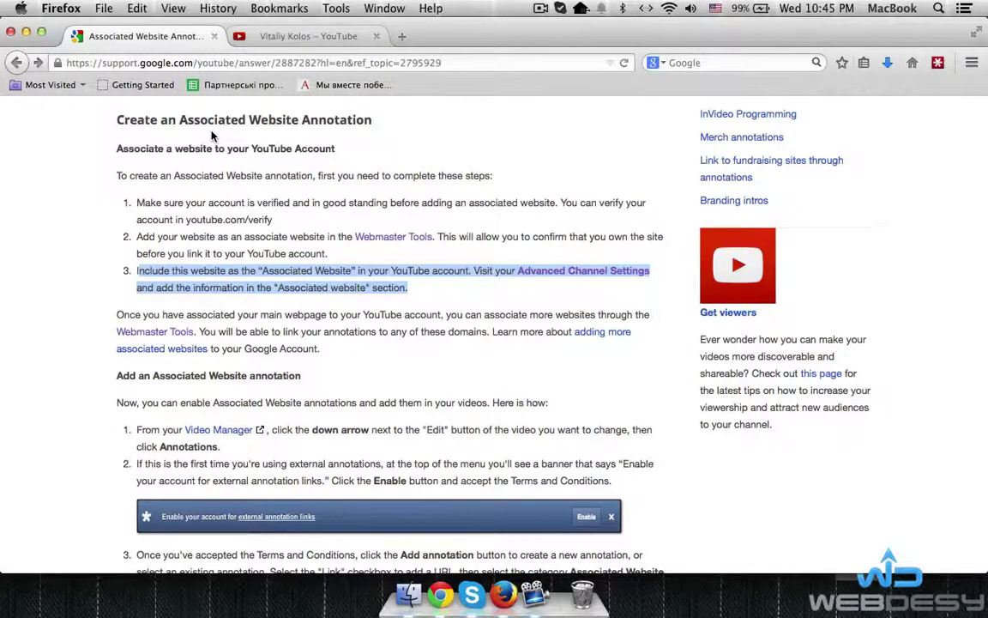
Step: Switch to the YouTube tab and go from Video Manager through Channel status to Advanced settings
{"action": "key", "text": "ctrl+Tab"}
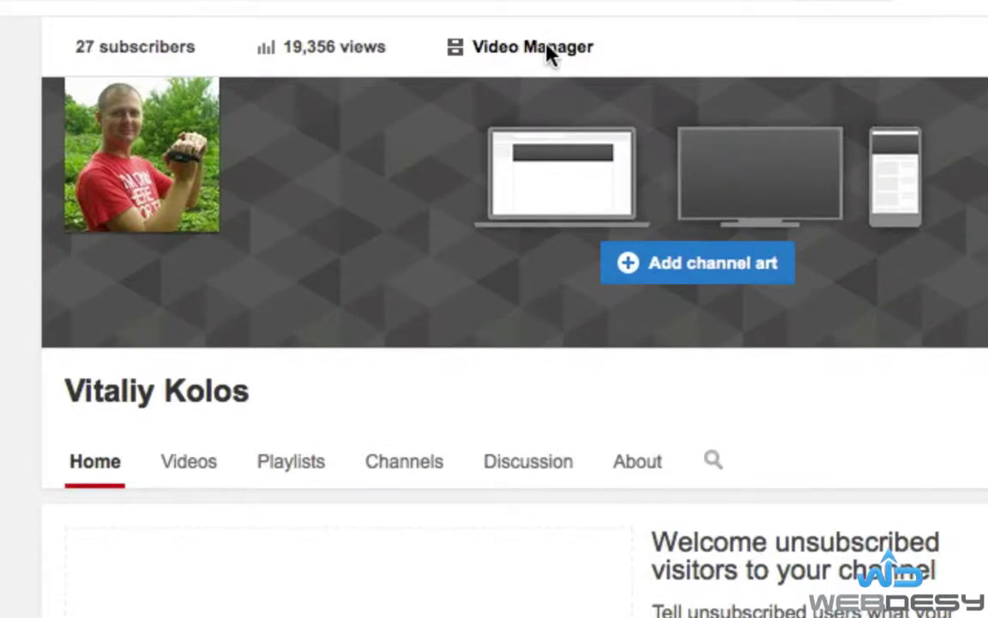
{"action": "left_click", "coordinate": [546, 47]}
{"action": "scroll", "coordinate": [507, 153], "scroll_direction": "down", "scroll_amount": 3}
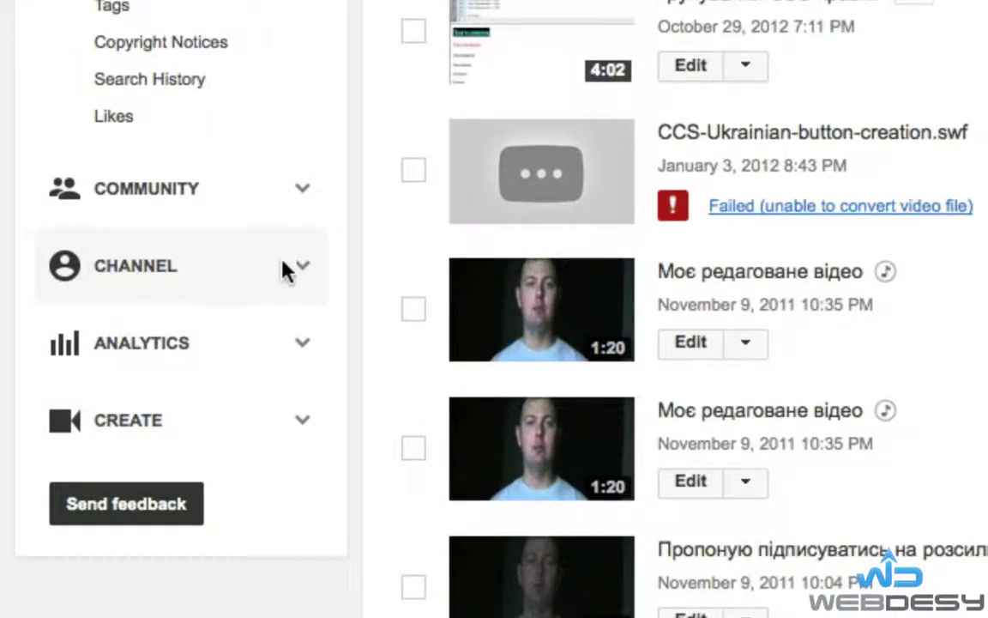
{"action": "left_click", "coordinate": [311, 266]}
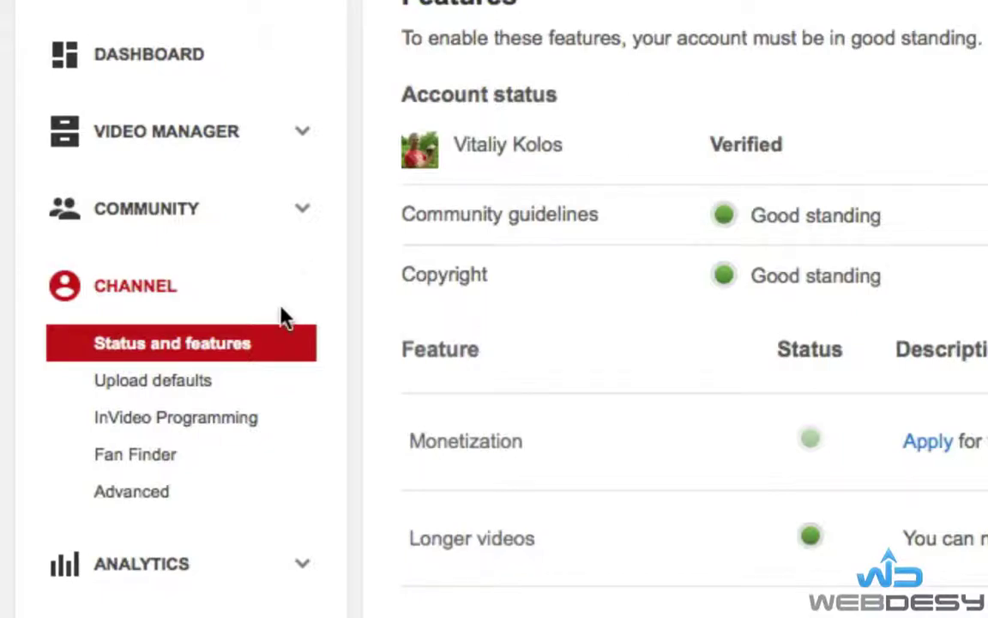
{"action": "left_click", "coordinate": [178, 496]}
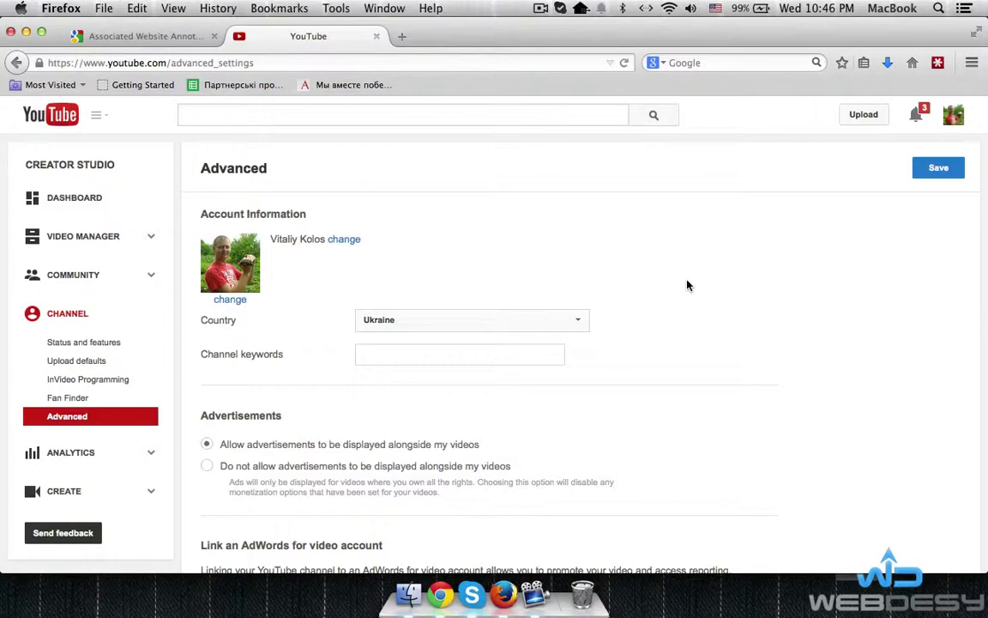
Step: Add maque.org.ua as the channel's associated website and save the advanced settings
{"action": "scroll", "coordinate": [686, 285], "scroll_direction": "down", "scroll_amount": 5}
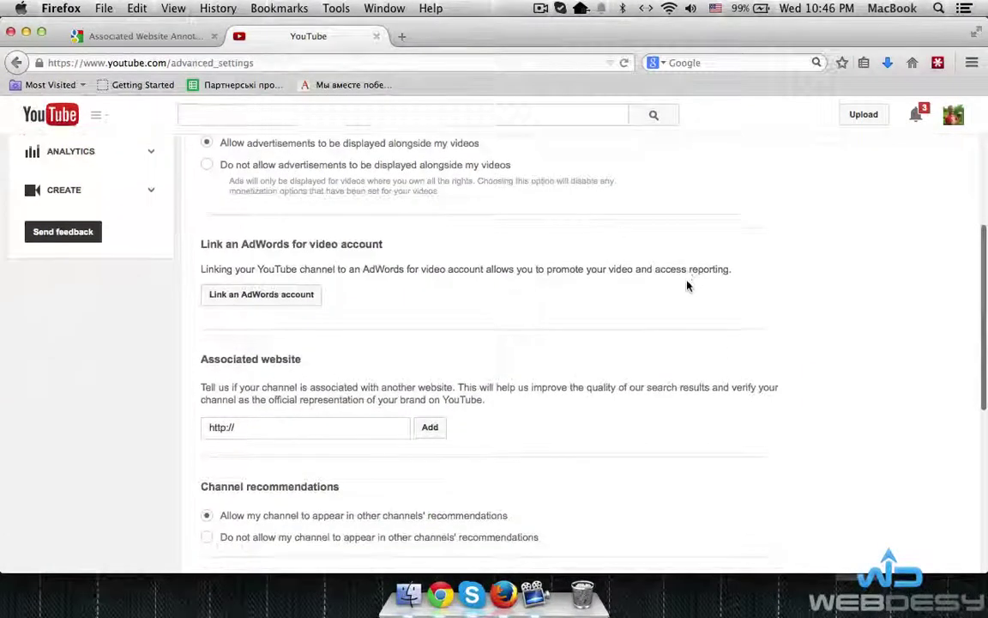
{"action": "scroll", "coordinate": [686, 283], "scroll_direction": "down", "scroll_amount": 3}
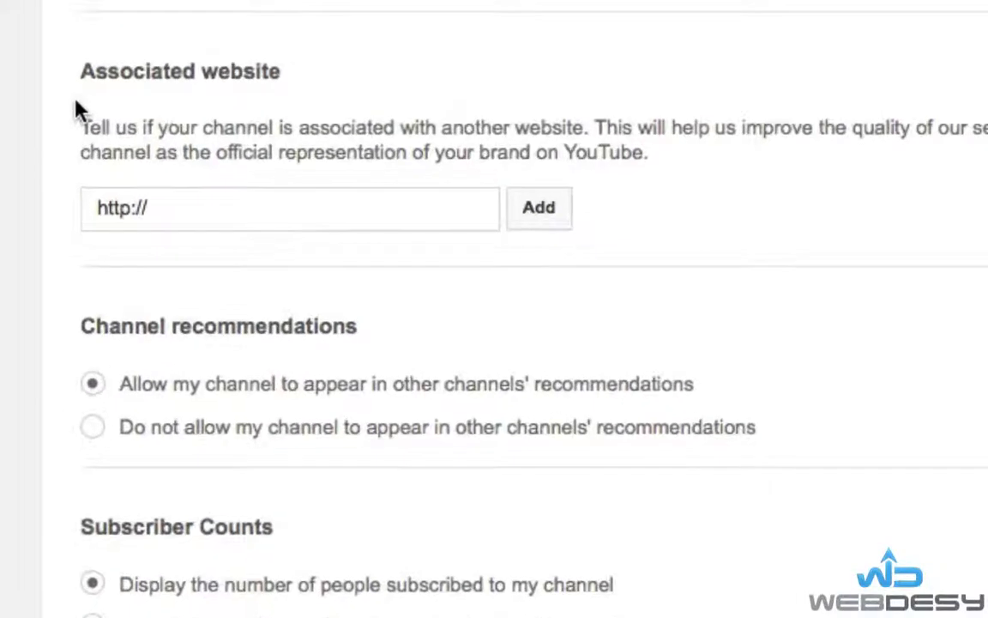
{"action": "left_click", "coordinate": [246, 227]}
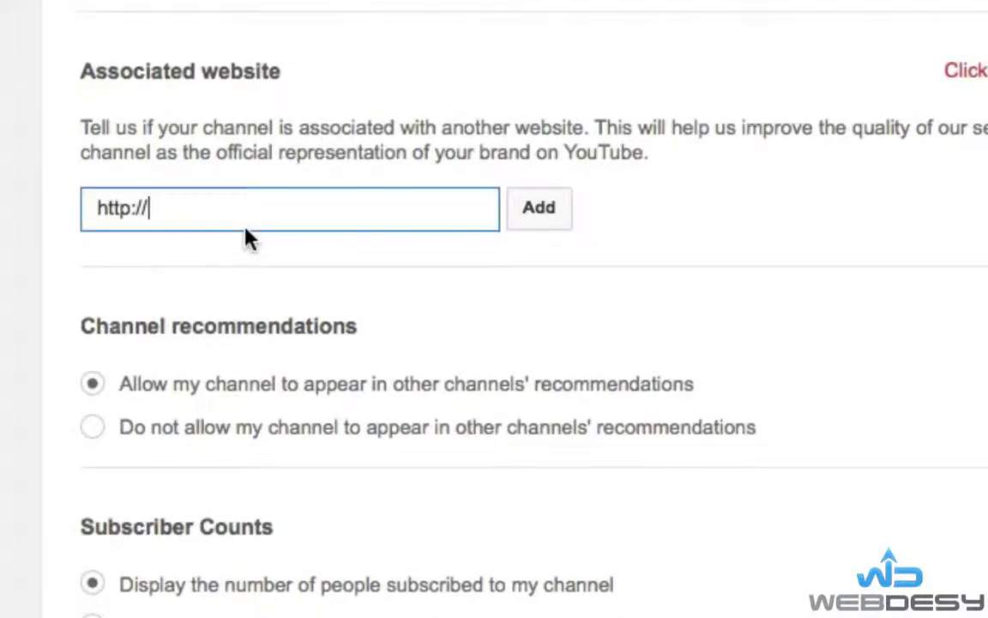
{"action": "type", "text": "maque.org.ua/"}
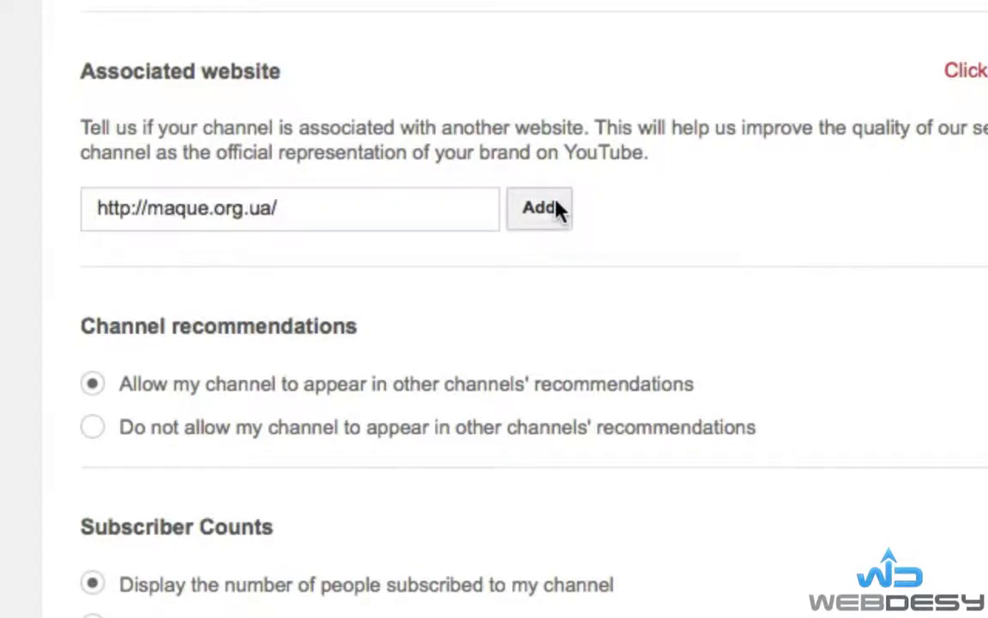
{"action": "left_click", "coordinate": [691, 183]}
{"action": "left_click", "coordinate": [535, 217]}
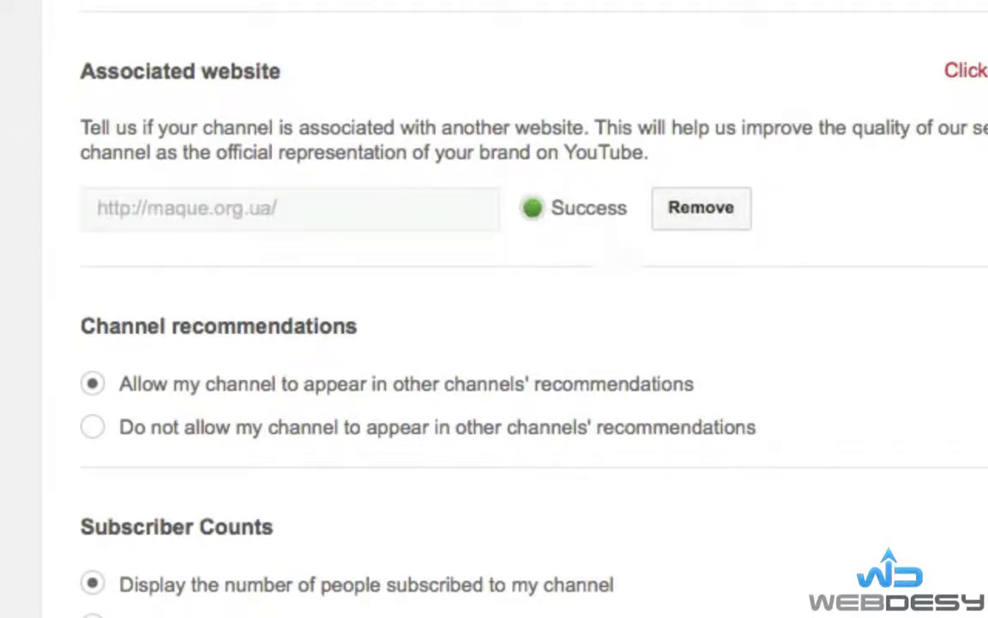
{"action": "scroll", "coordinate": [605, 234], "scroll_direction": "down", "scroll_amount": 6}
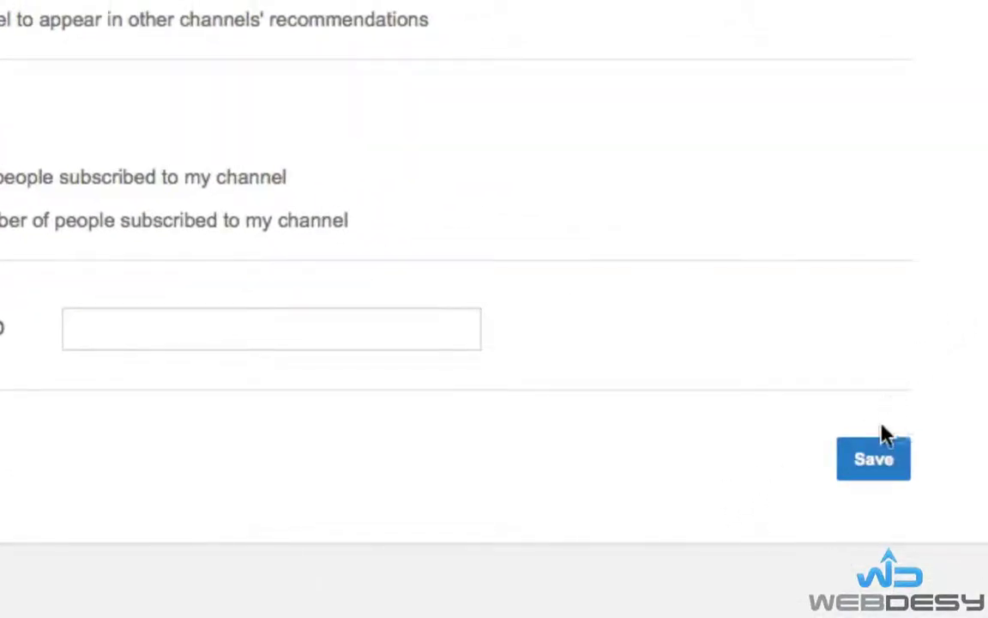
{"action": "left_click", "coordinate": [873, 459]}
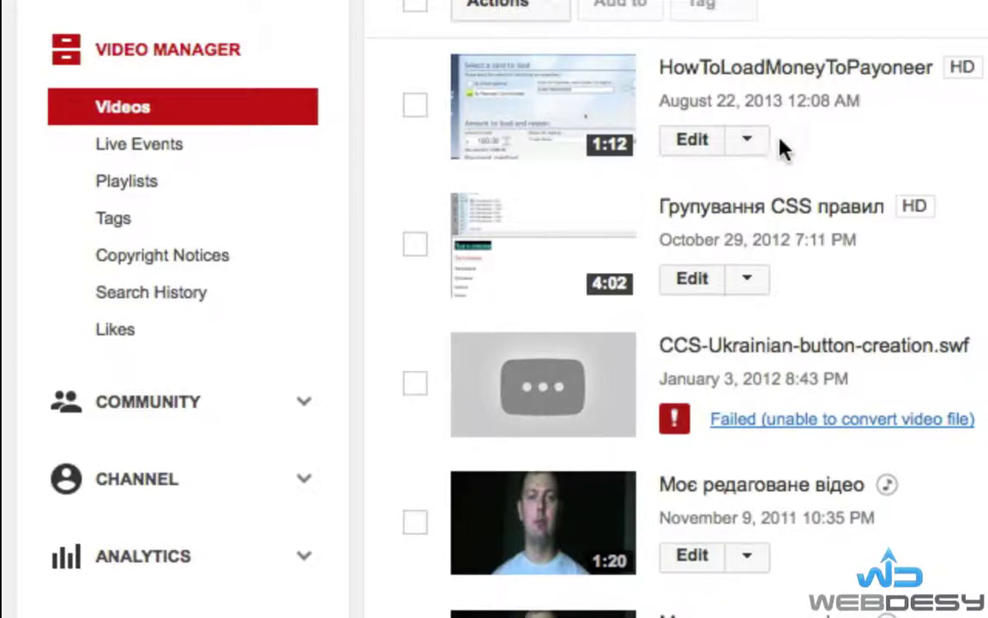
Step: Open HowToLoadMoneyToPayoneer's annotations editor and enable external links, accepting the terms
{"action": "left_click", "coordinate": [746, 141]}
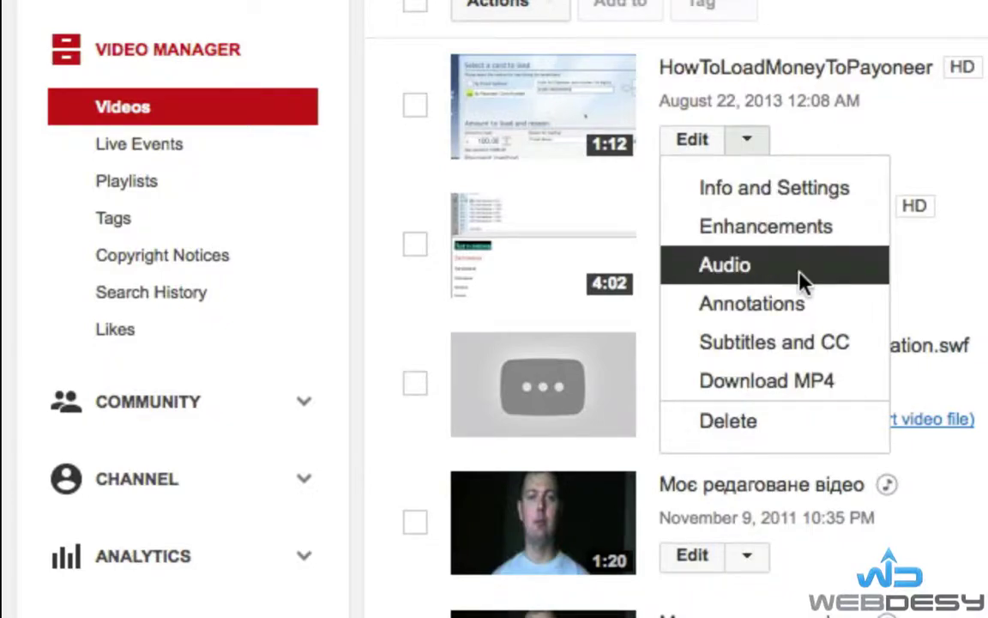
{"action": "left_click", "coordinate": [829, 307]}
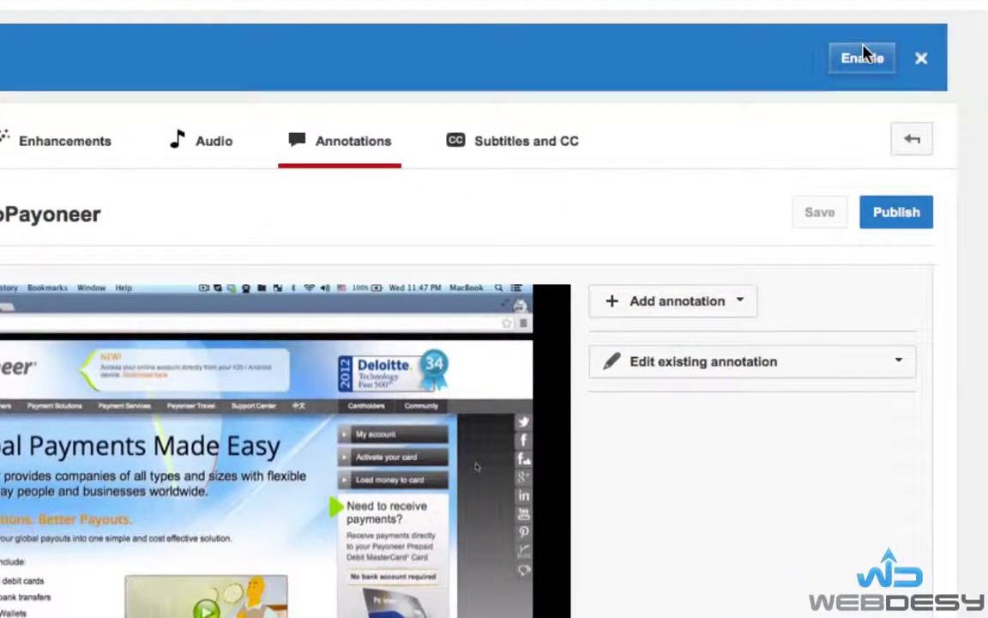
{"action": "left_click", "coordinate": [863, 57]}
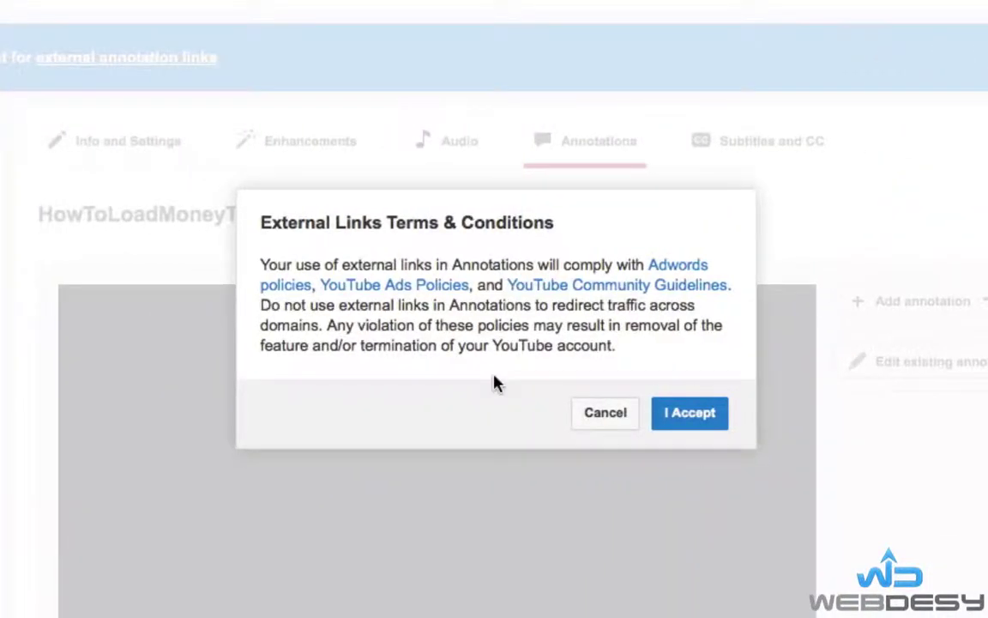
{"action": "left_click", "coordinate": [681, 414]}
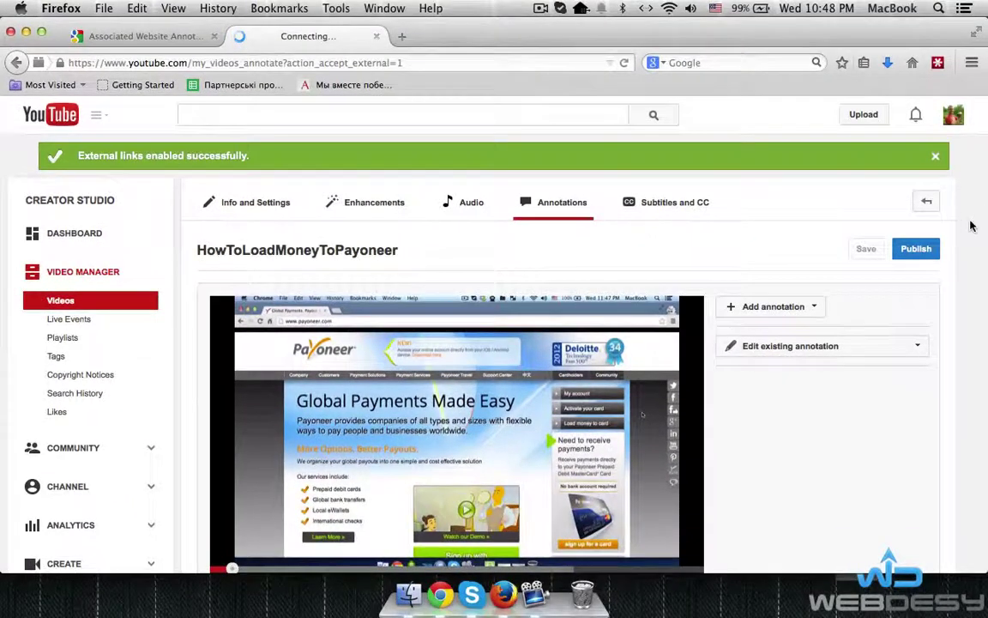
Step: Add a new Note annotation at 0:43 of the video
{"action": "scroll", "coordinate": [943, 223], "scroll_direction": "down", "scroll_amount": 4}
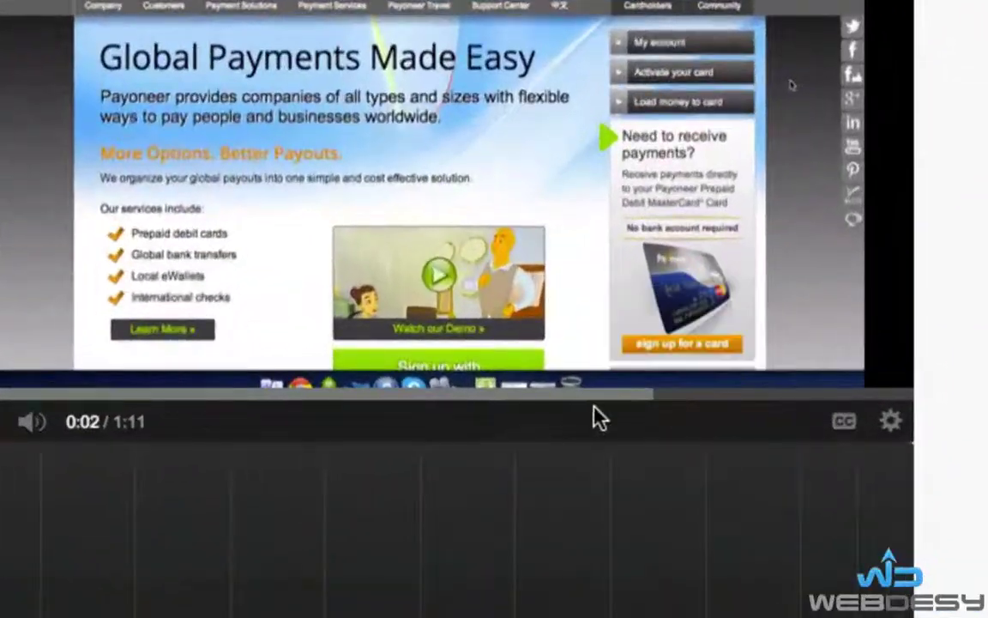
{"action": "left_click", "coordinate": [524, 396]}
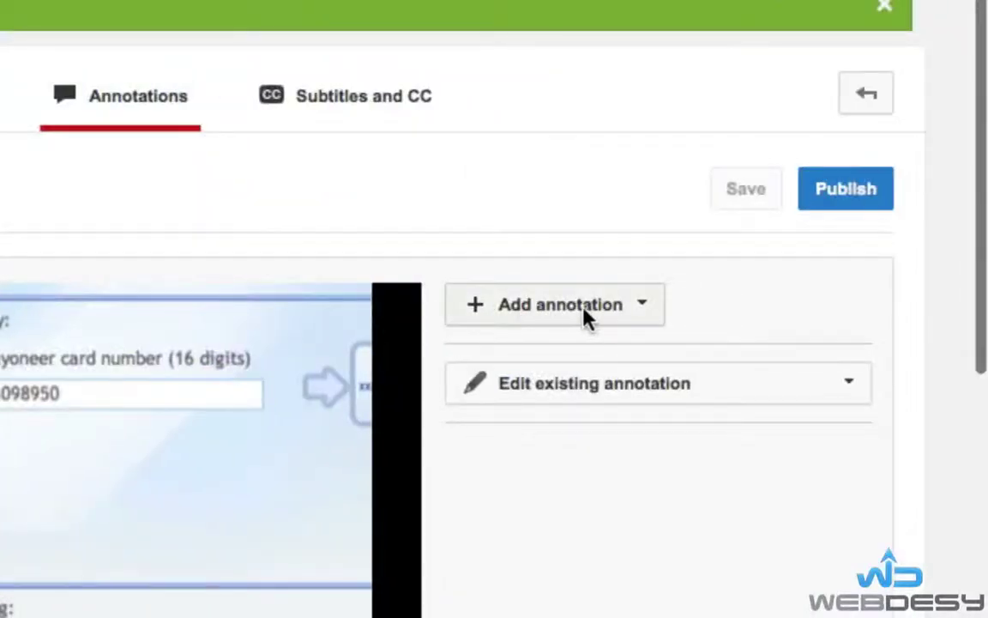
{"action": "left_click", "coordinate": [587, 315]}
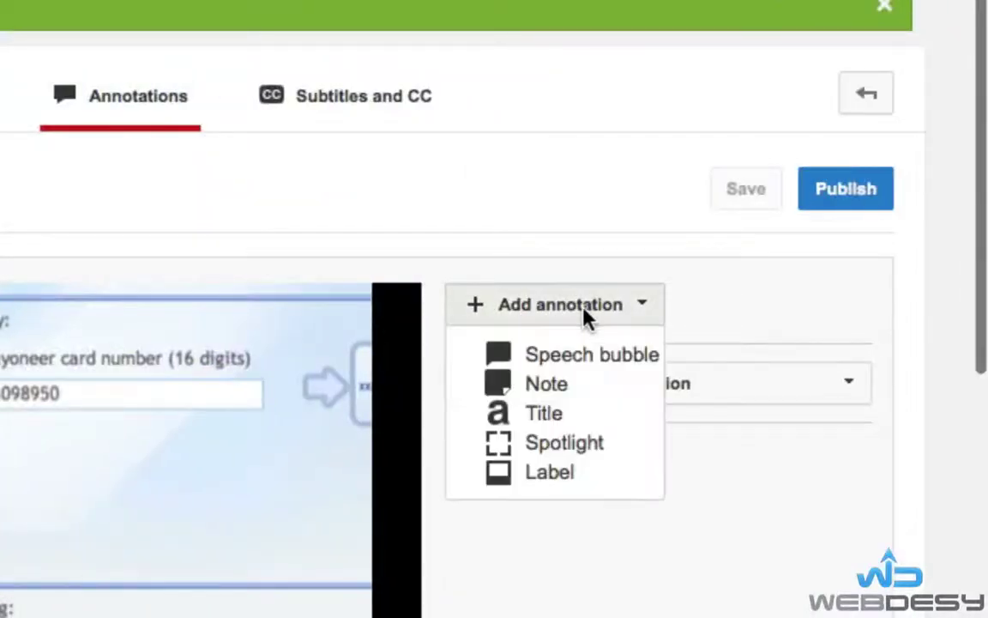
{"action": "left_click", "coordinate": [633, 386]}
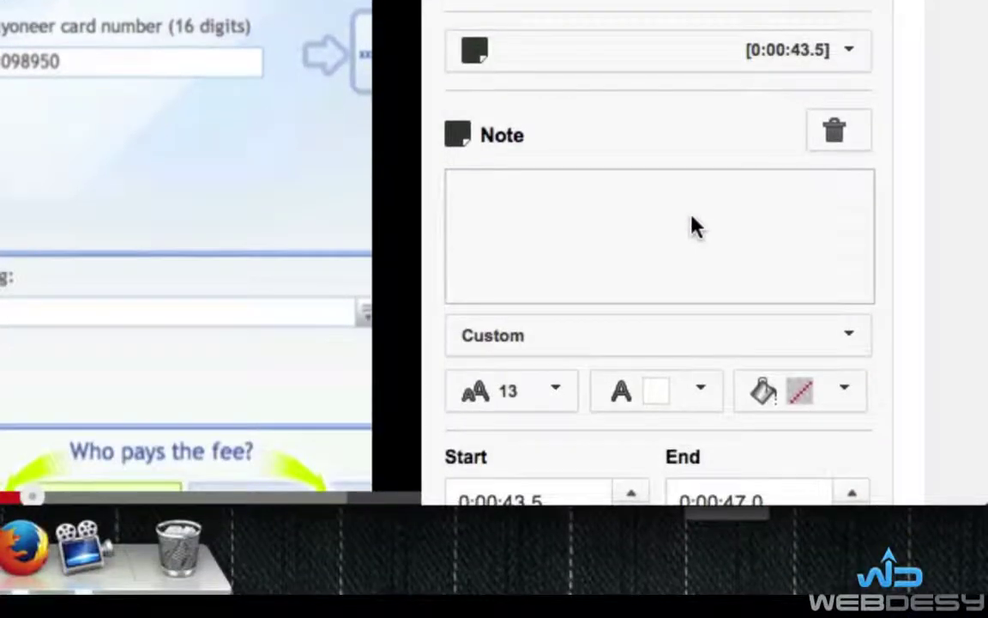
Step: Write 'test' as the note's text
{"action": "scroll", "coordinate": [686, 222], "scroll_direction": "down", "scroll_amount": 2}
{"action": "left_click", "coordinate": [620, 150]}
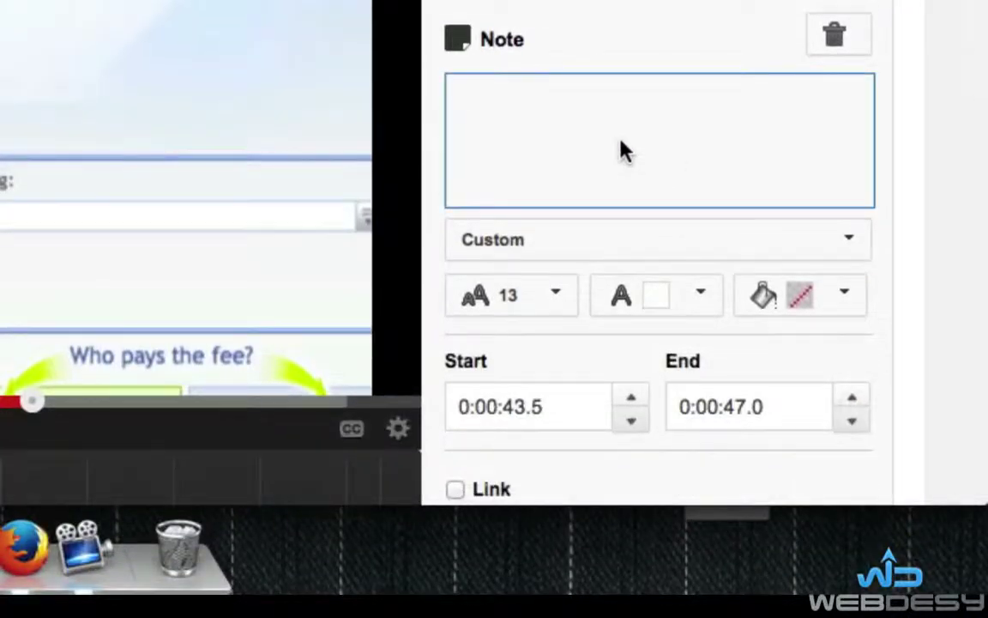
{"action": "type", "text": "Testy"}
{"action": "key", "text": "BackSpace"}
{"action": "key", "text": "BackSpace"}
{"action": "key", "text": "BackSpace"}
{"action": "key", "text": "BackSpace"}
{"action": "key", "text": "BackSpace"}
{"action": "type", "text": "m"}
{"action": "key", "text": "BackSpace"}
{"action": "type", "text": "test"}
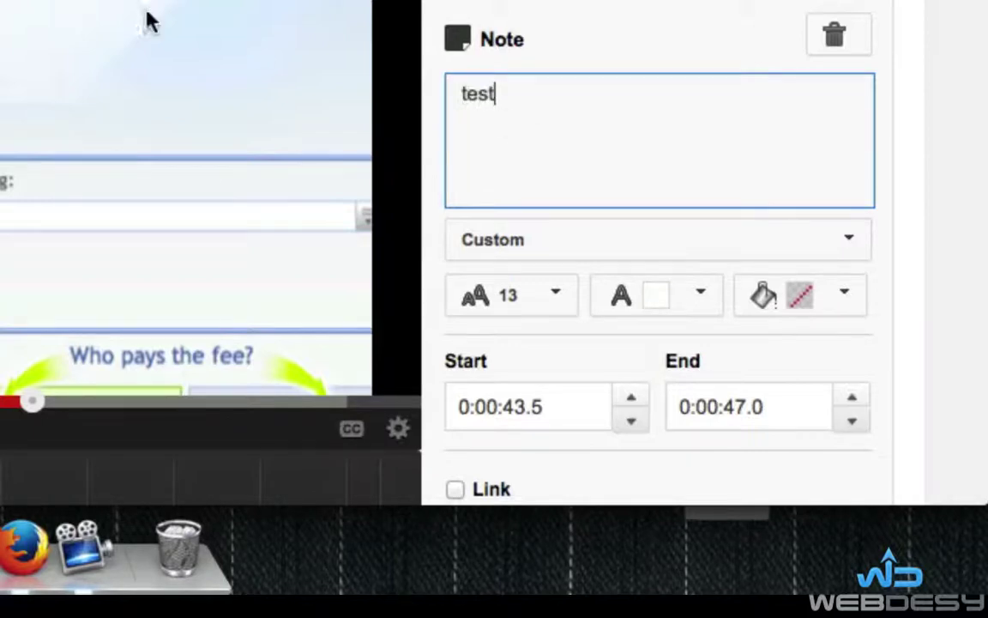
Step: Set the note text to font size 28 and open the text and background colour palettes
{"action": "left_click_drag", "start_coordinate": [522, 112], "coordinate": [421, 111]}
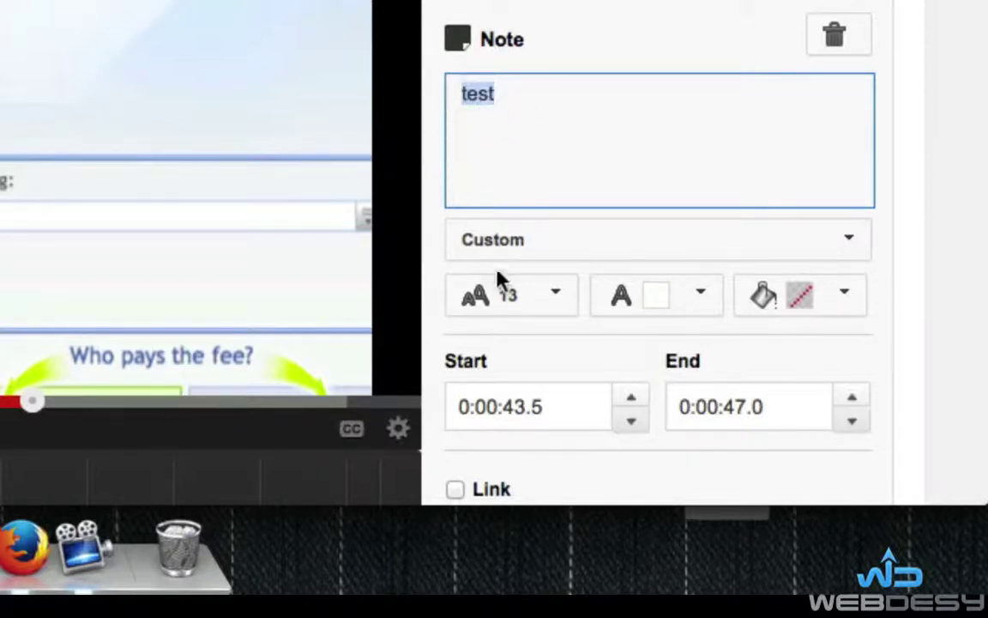
{"action": "left_click", "coordinate": [552, 296]}
{"action": "left_click", "coordinate": [536, 470]}
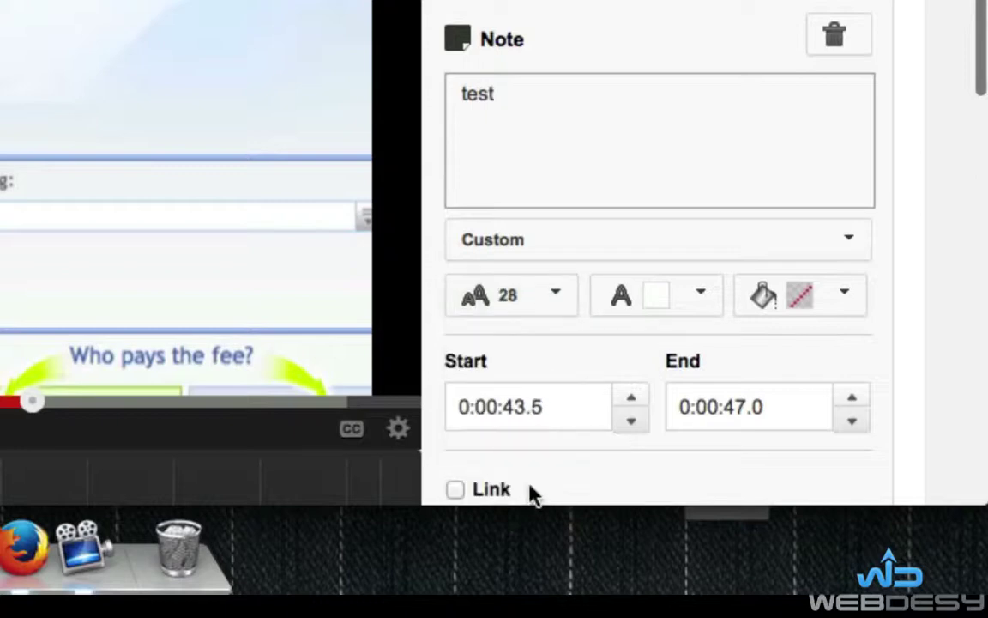
{"action": "left_click", "coordinate": [659, 298]}
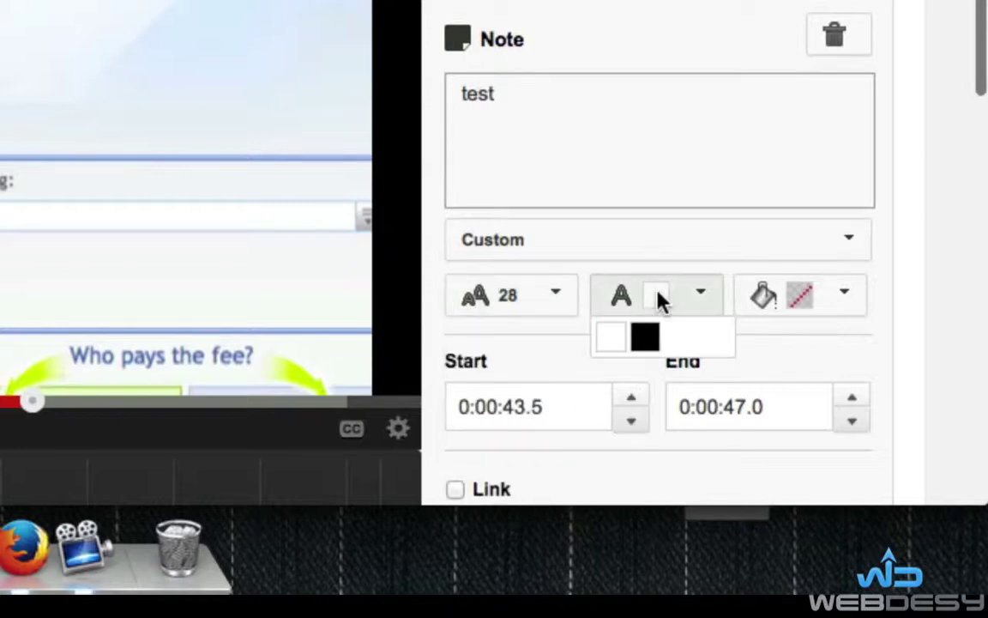
{"action": "left_click", "coordinate": [783, 300]}
{"action": "scroll", "coordinate": [977, 133], "scroll_direction": "down", "scroll_amount": 5}
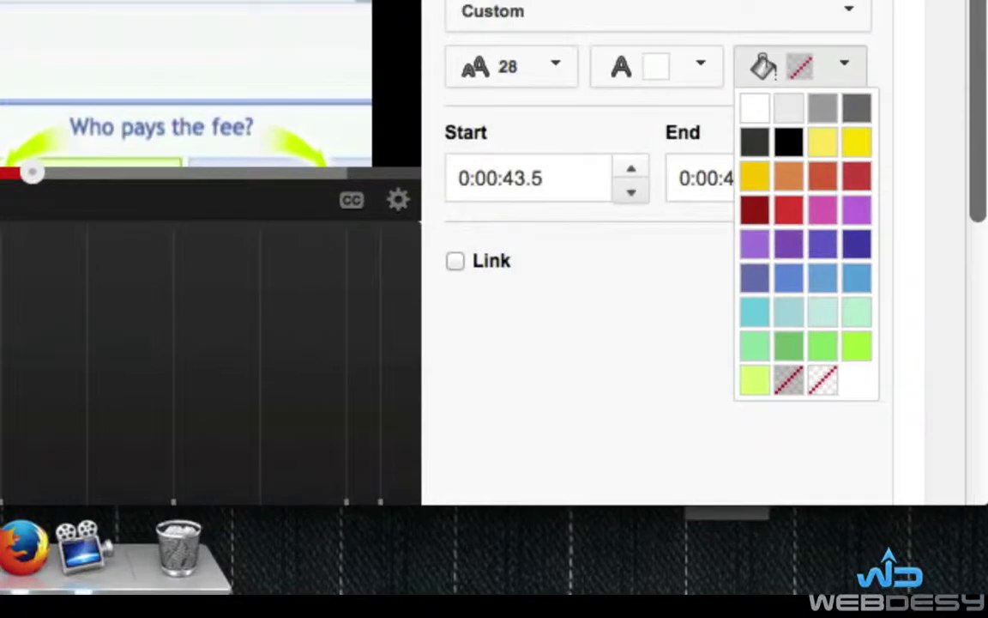
Step: Turn on the note's Link, set its type to Associated Website, and focus the URL field
{"action": "left_click", "coordinate": [650, 263]}
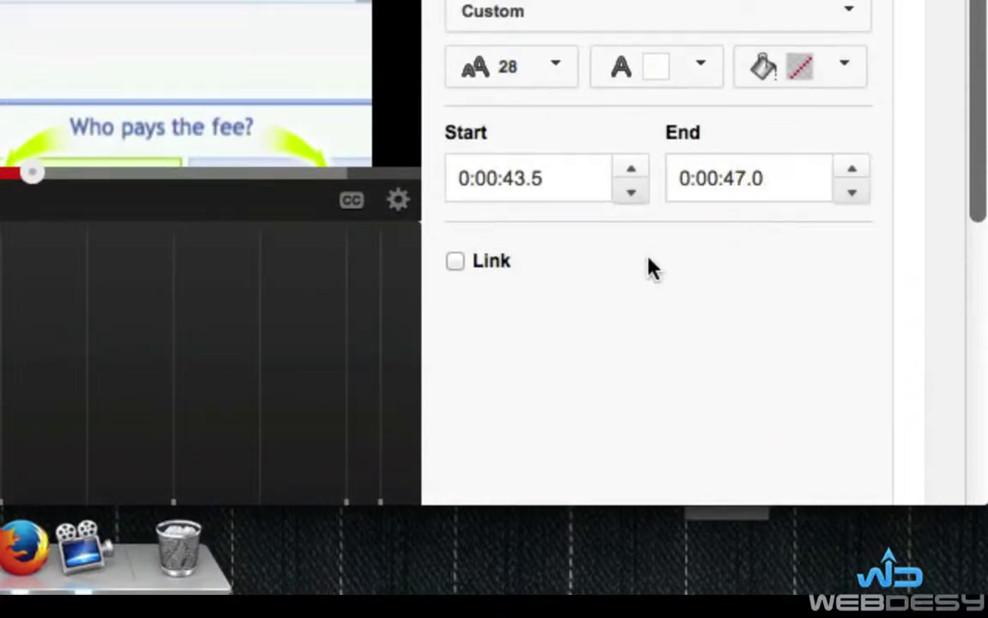
{"action": "left_click", "coordinate": [455, 261]}
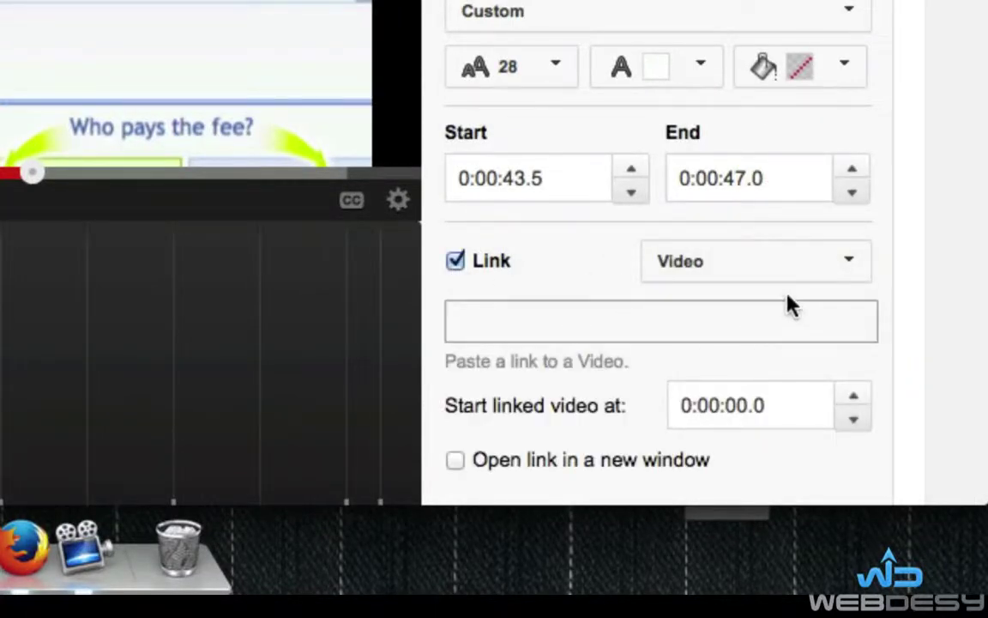
{"action": "left_click", "coordinate": [845, 262]}
{"action": "scroll", "coordinate": [844, 264], "scroll_direction": "down", "scroll_amount": 3}
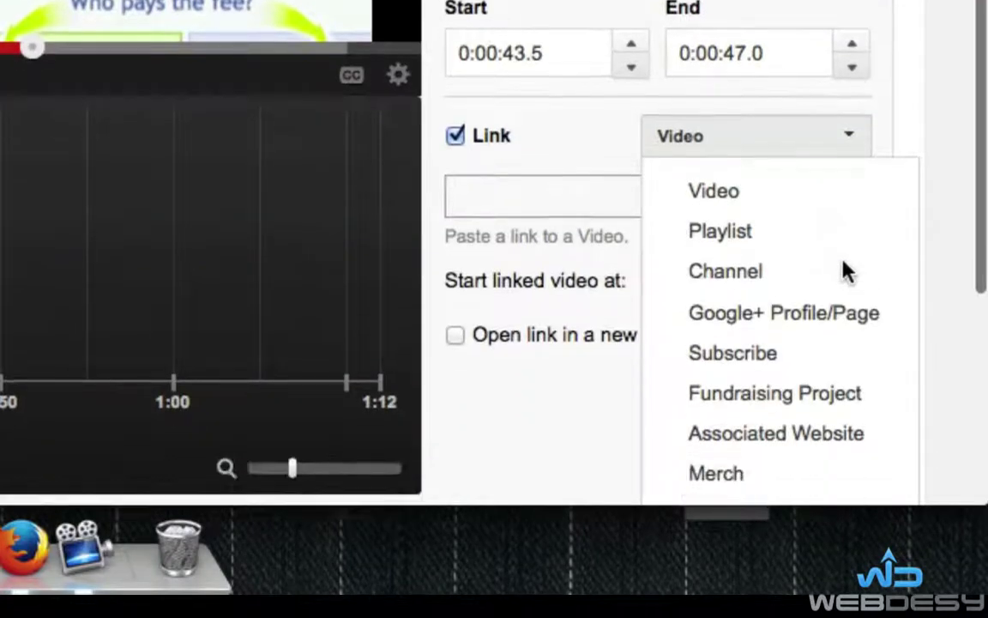
{"action": "left_click", "coordinate": [875, 436]}
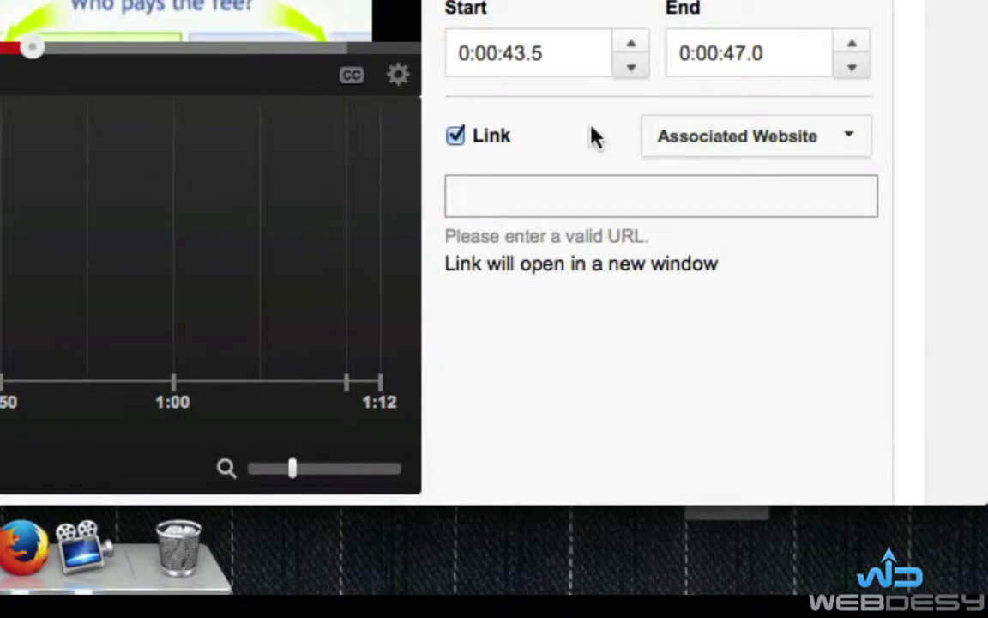
{"action": "left_click", "coordinate": [511, 203]}
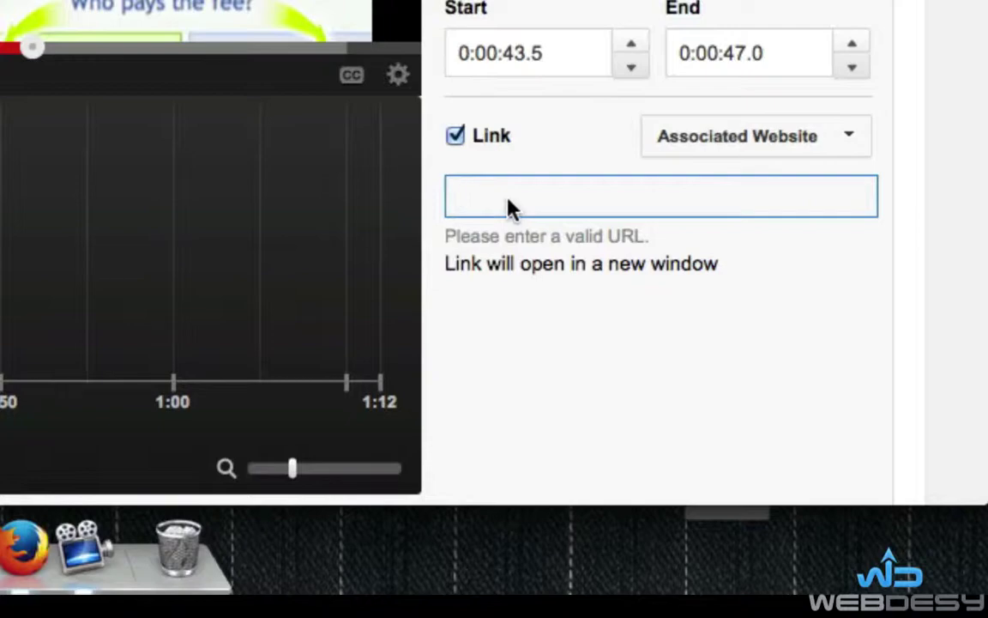
{"action": "scroll", "coordinate": [510, 208], "scroll_direction": "up", "scroll_amount": 5}
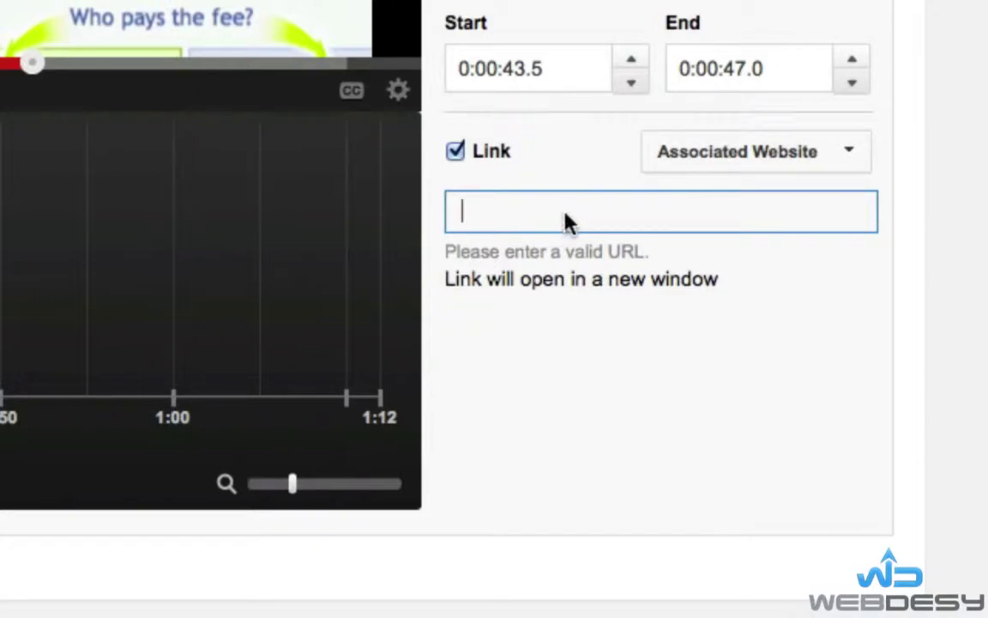
{"action": "scroll", "coordinate": [566, 225], "scroll_direction": "up", "scroll_amount": 10}
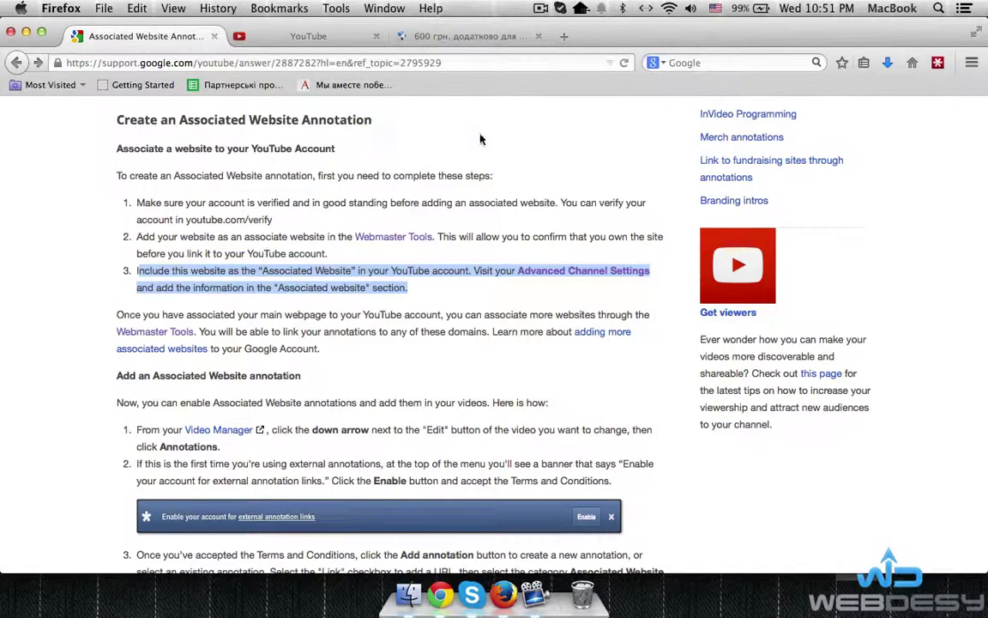
Step: Scroll up through the 'Create an Associated Website Annotation' help article
{"action": "scroll", "coordinate": [623, 151], "scroll_direction": "up", "scroll_amount": 5}
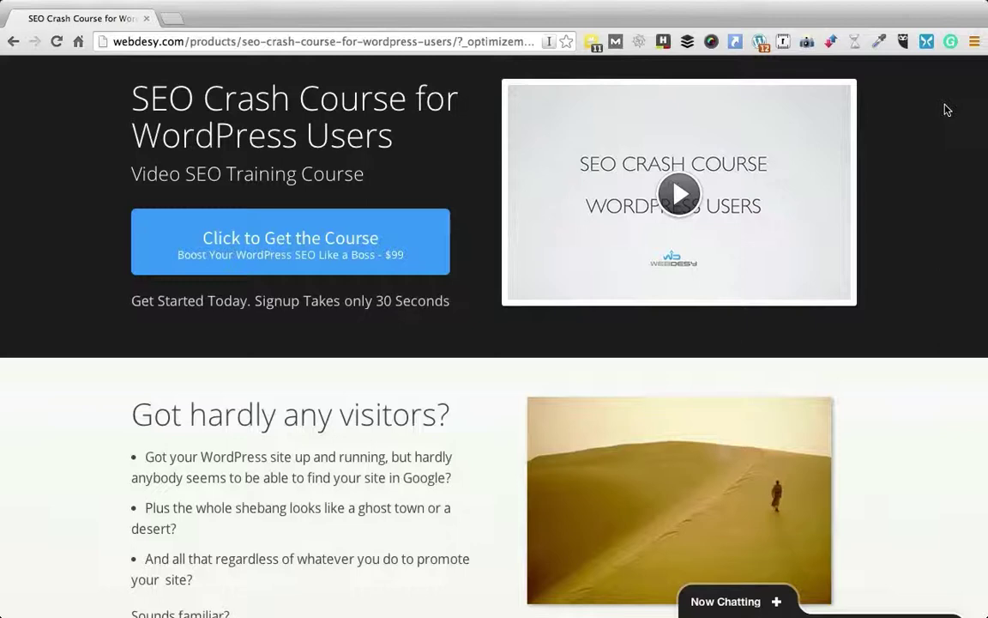
Step: Scroll down through the SEO Crash Course episode list, then jump back to the page top
{"action": "scroll", "coordinate": [947, 110], "scroll_direction": "down", "scroll_amount": 15}
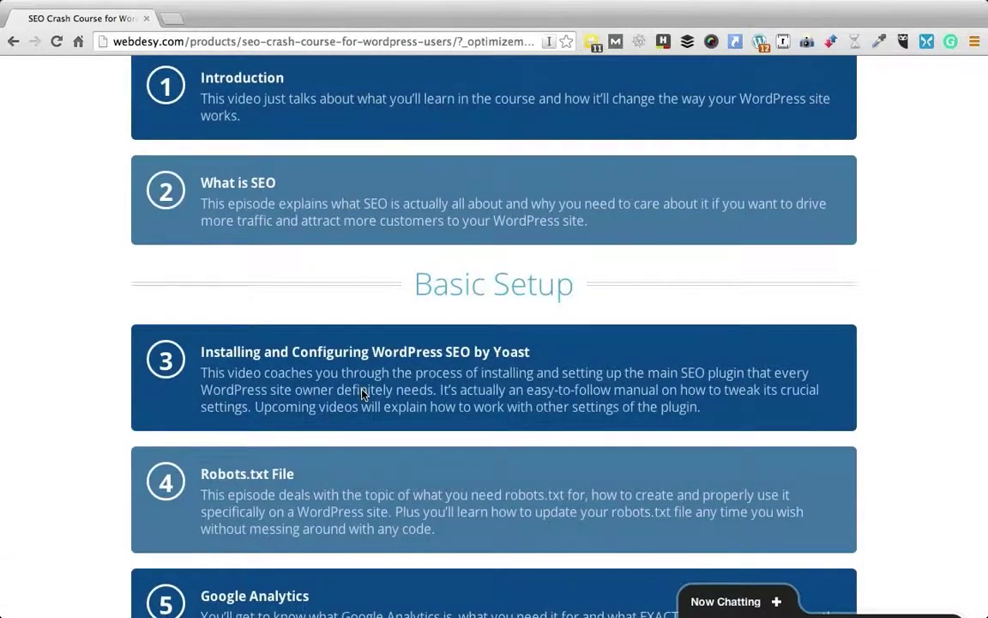
{"action": "scroll", "coordinate": [435, 463], "scroll_direction": "down", "scroll_amount": 3}
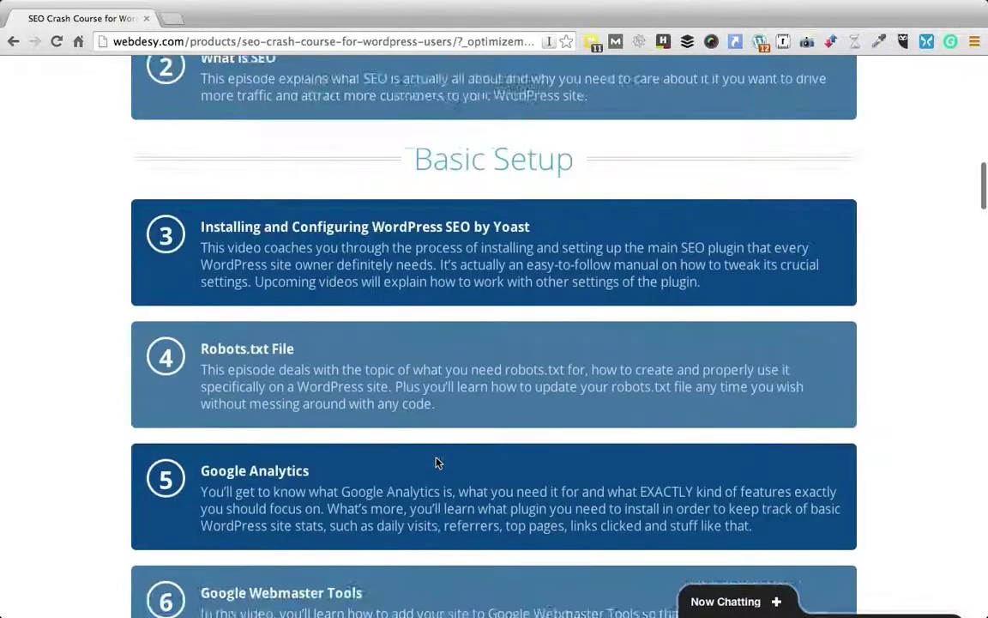
{"action": "scroll", "coordinate": [435, 463], "scroll_direction": "down", "scroll_amount": 10}
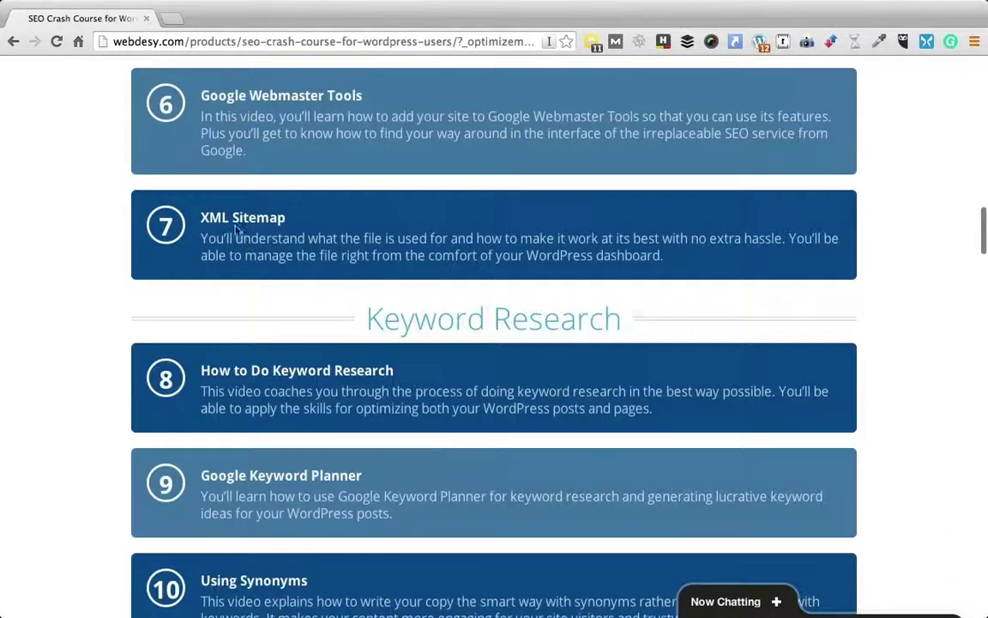
{"action": "scroll", "coordinate": [423, 303], "scroll_direction": "down", "scroll_amount": 5}
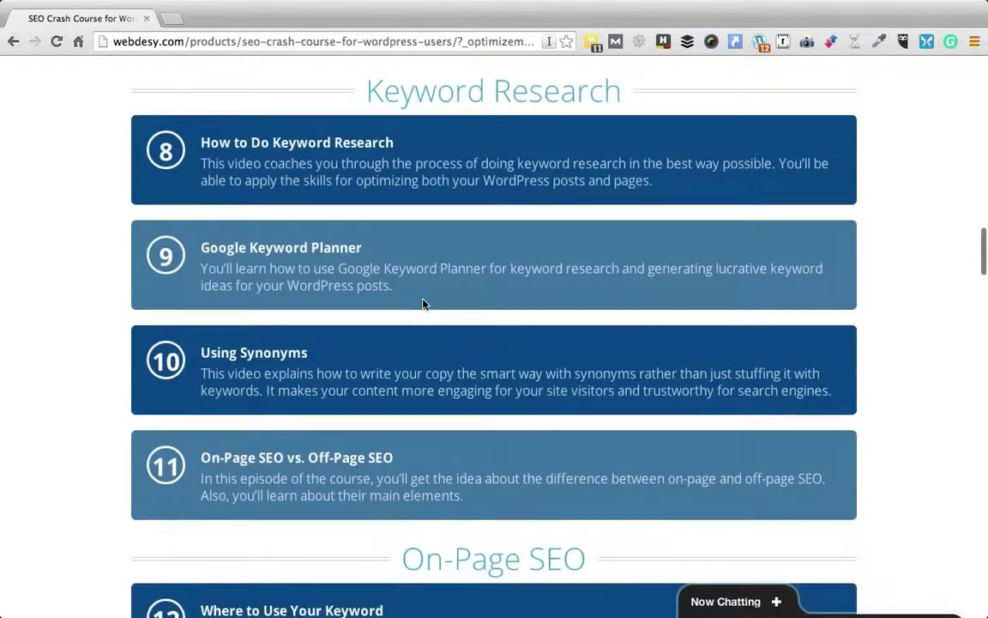
{"action": "scroll", "coordinate": [417, 348], "scroll_direction": "down", "scroll_amount": 4}
{"action": "scroll", "coordinate": [417, 349], "scroll_direction": "down", "scroll_amount": 2}
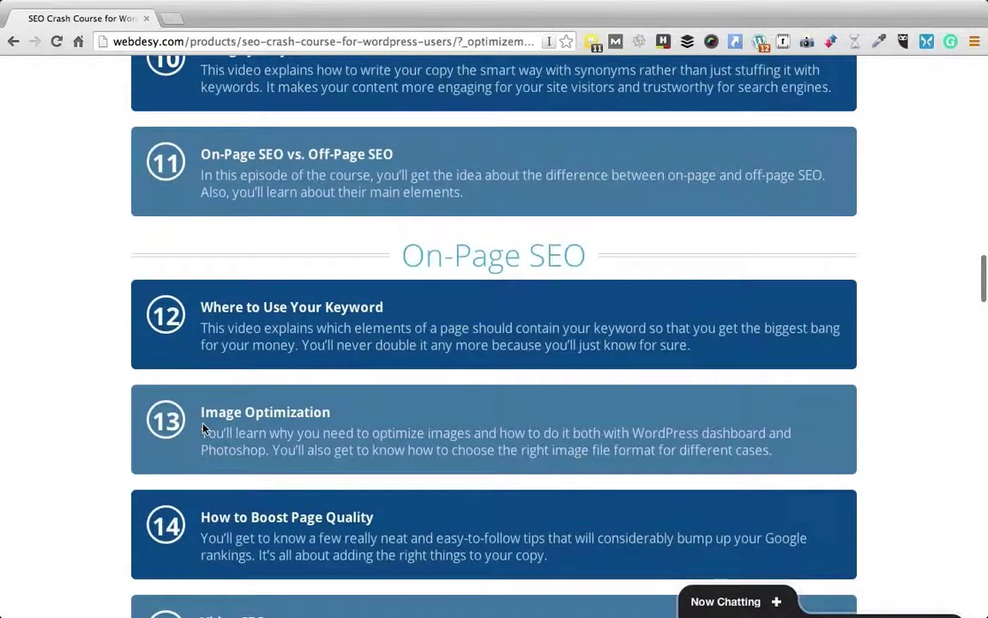
{"action": "scroll", "coordinate": [479, 398], "scroll_direction": "down", "scroll_amount": 3}
{"action": "scroll", "coordinate": [479, 399], "scroll_direction": "down", "scroll_amount": 3}
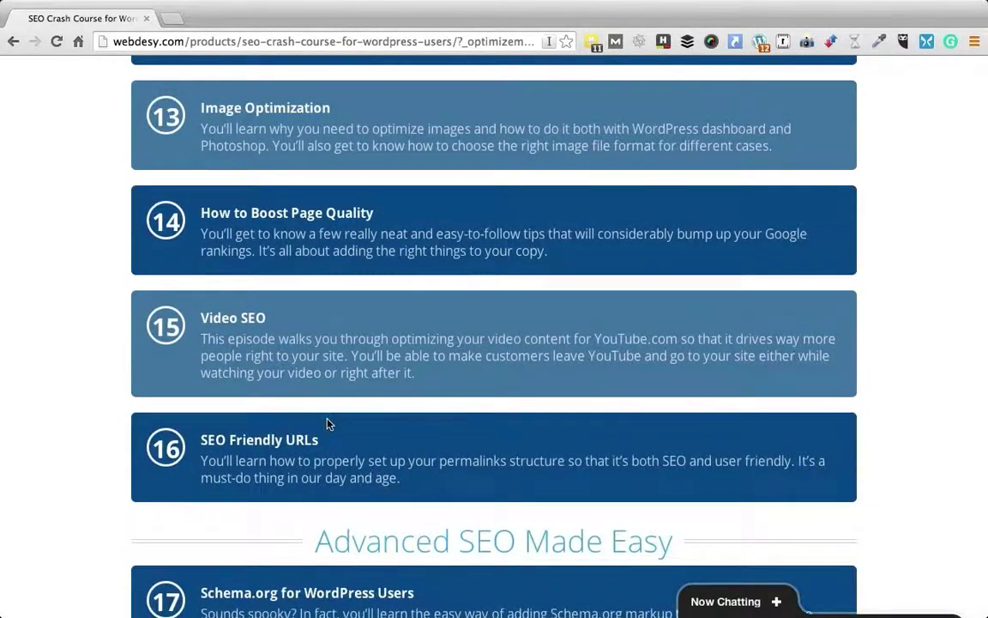
{"action": "scroll", "coordinate": [327, 424], "scroll_direction": "down", "scroll_amount": 8}
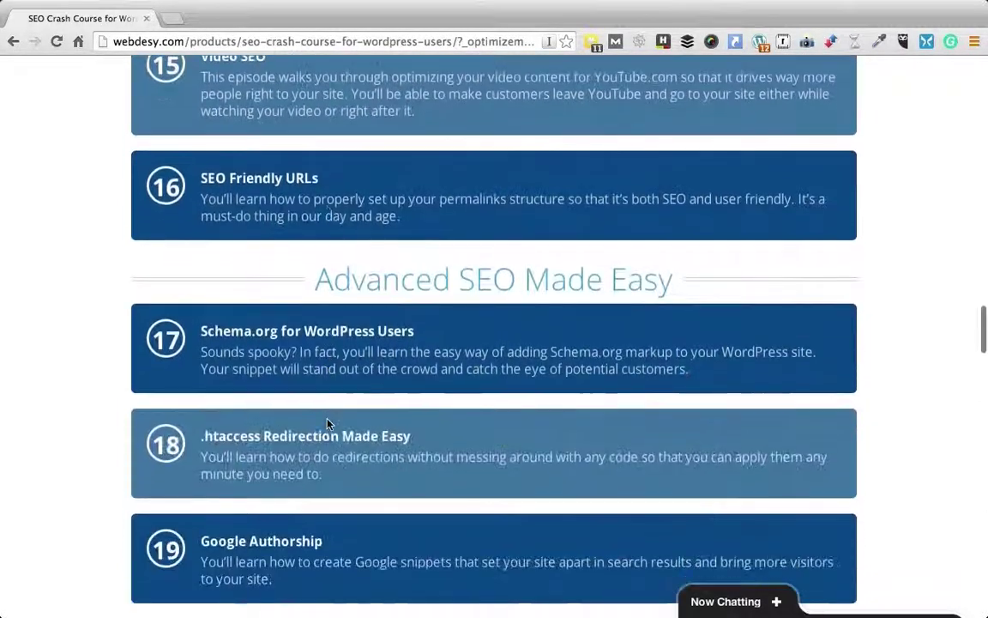
{"action": "scroll", "coordinate": [327, 424], "scroll_direction": "down", "scroll_amount": 5}
{"action": "key", "text": "Home"}
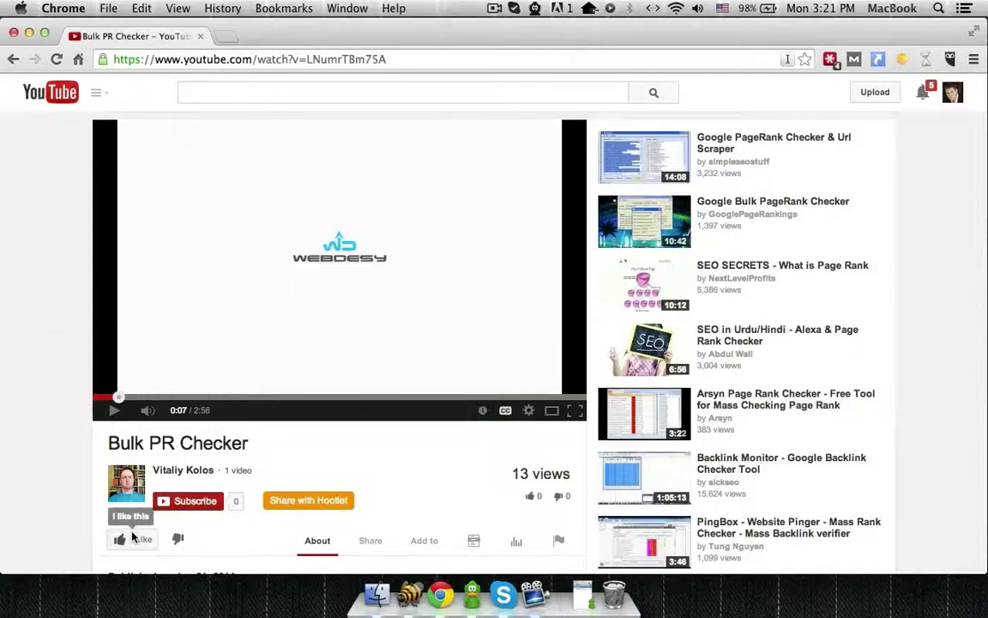
Step: Like the Bulk PR Checker video
{"action": "scroll", "coordinate": [133, 537], "scroll_direction": "down", "scroll_amount": 1}
{"action": "scroll", "coordinate": [133, 536], "scroll_direction": "down", "scroll_amount": 5}
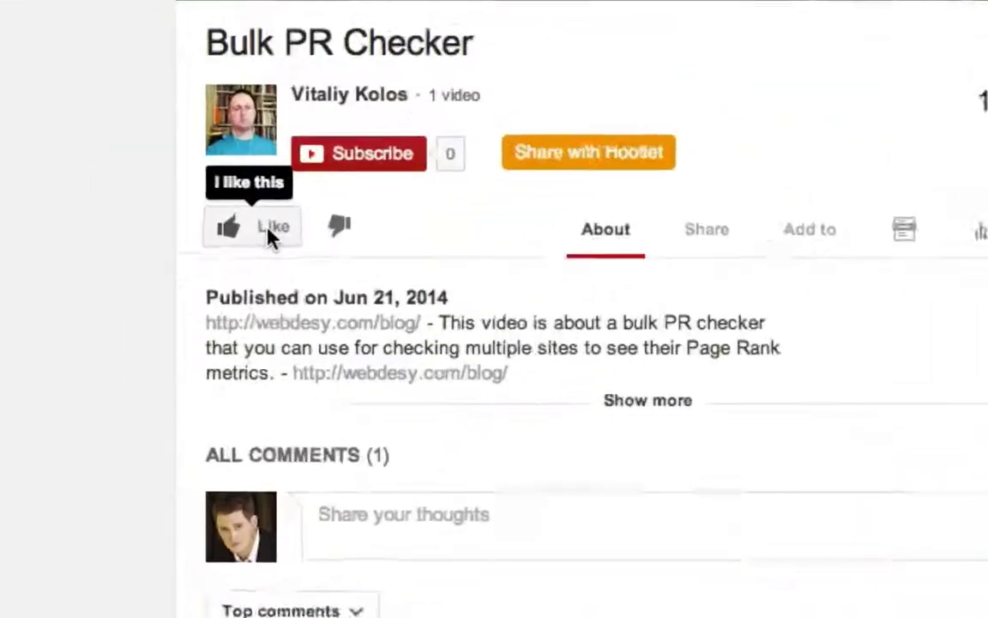
{"action": "left_click", "coordinate": [268, 232]}
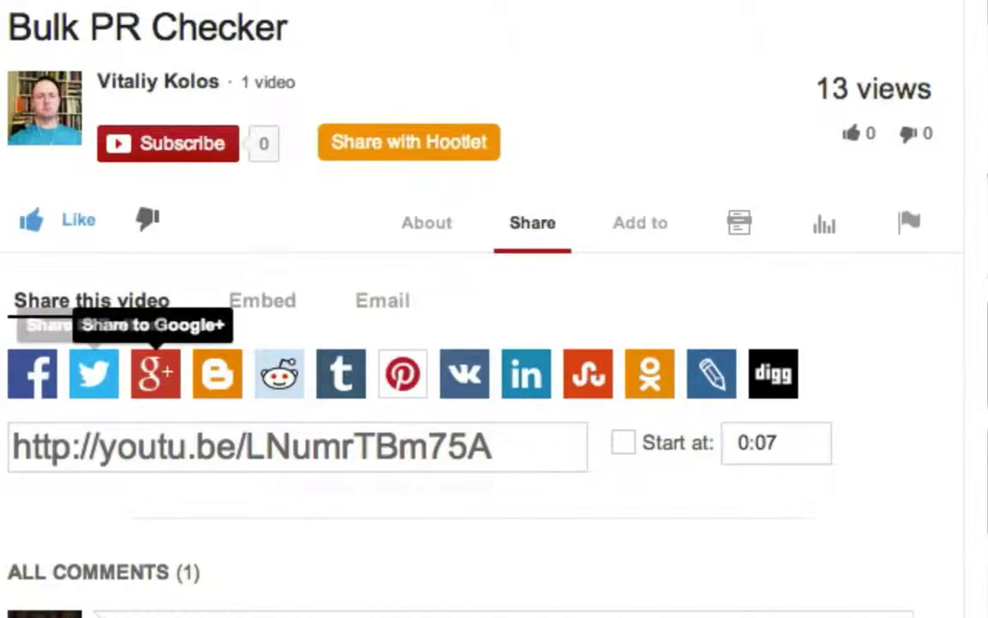
Step: Paste the prepared comment praising the channel into the video's comment box
{"action": "scroll", "coordinate": [412, 309], "scroll_direction": "down", "scroll_amount": 5}
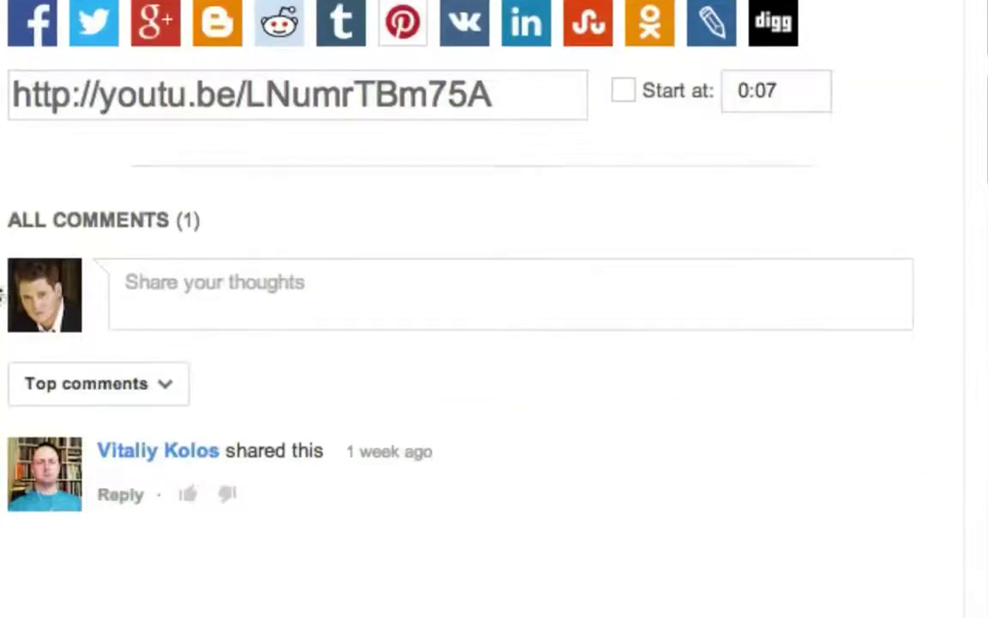
{"action": "left_click", "coordinate": [166, 309]}
{"action": "type", "text": "Your stuff rocks and some valuable input also goes here :)"}
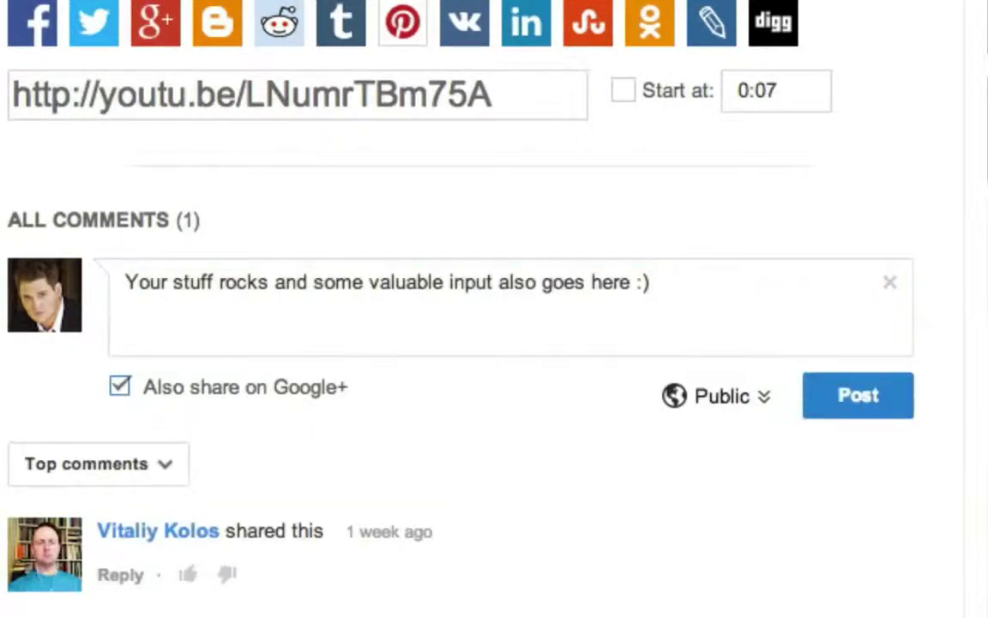
{"action": "scroll", "coordinate": [494, 309], "scroll_direction": "up", "scroll_amount": 5}
{"action": "scroll", "coordinate": [494, 309], "scroll_direction": "down", "scroll_amount": 1}
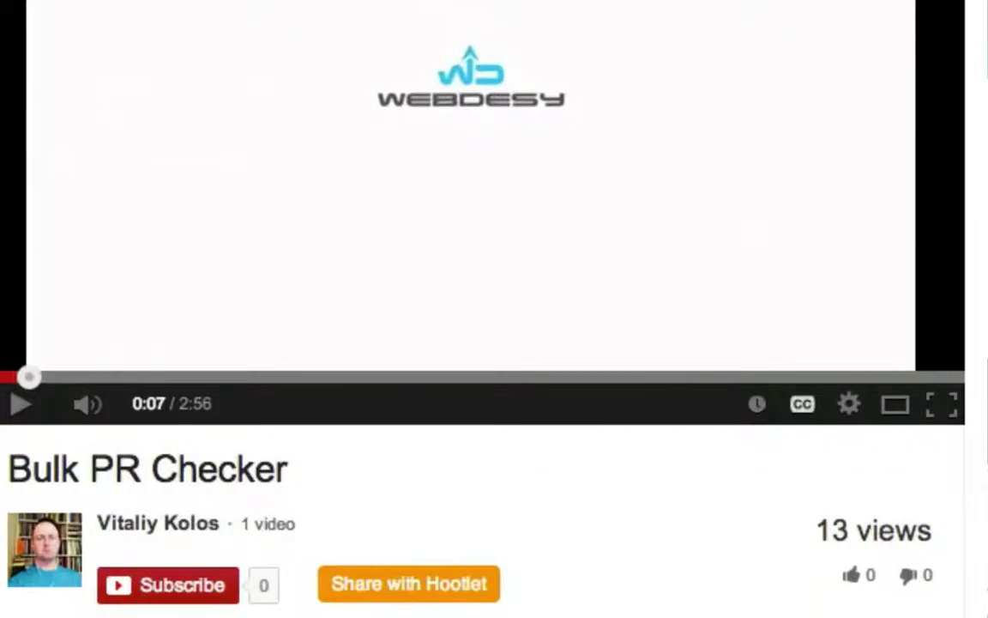